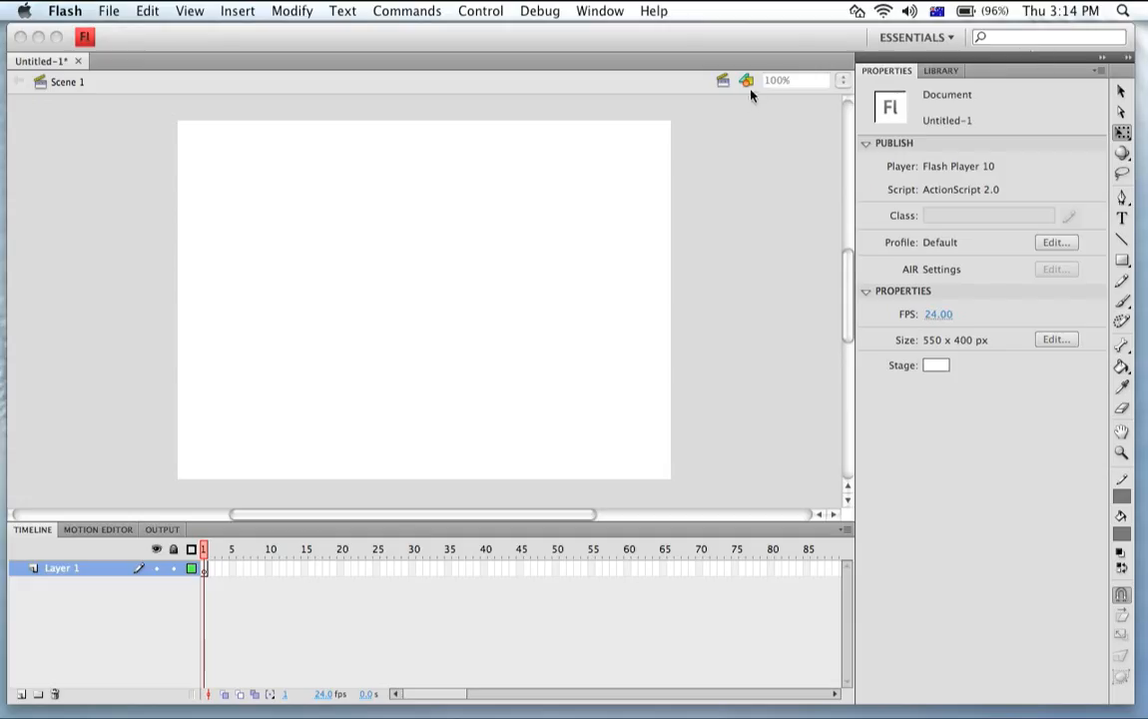
# Switch the workspace to Animator and Developer for a look at each layout, and return to Essentials
pyautogui.click(906, 40)
pyautogui.click(904, 36)
pyautogui.click(911, 37)
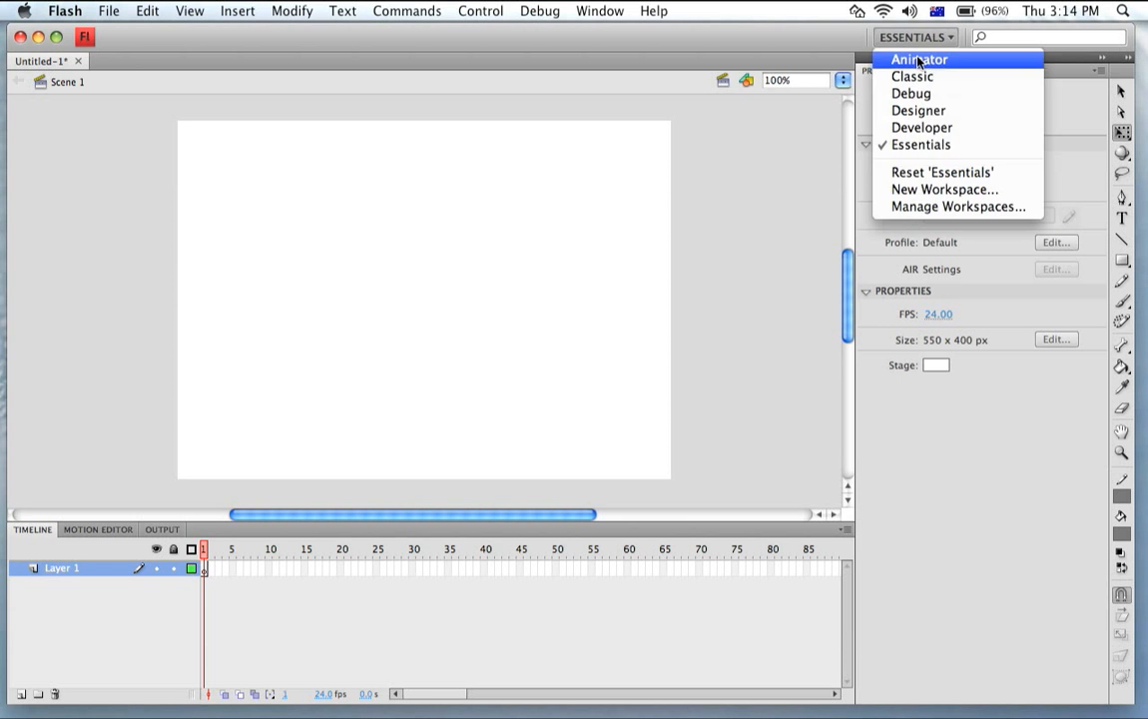
pyautogui.click(914, 57)
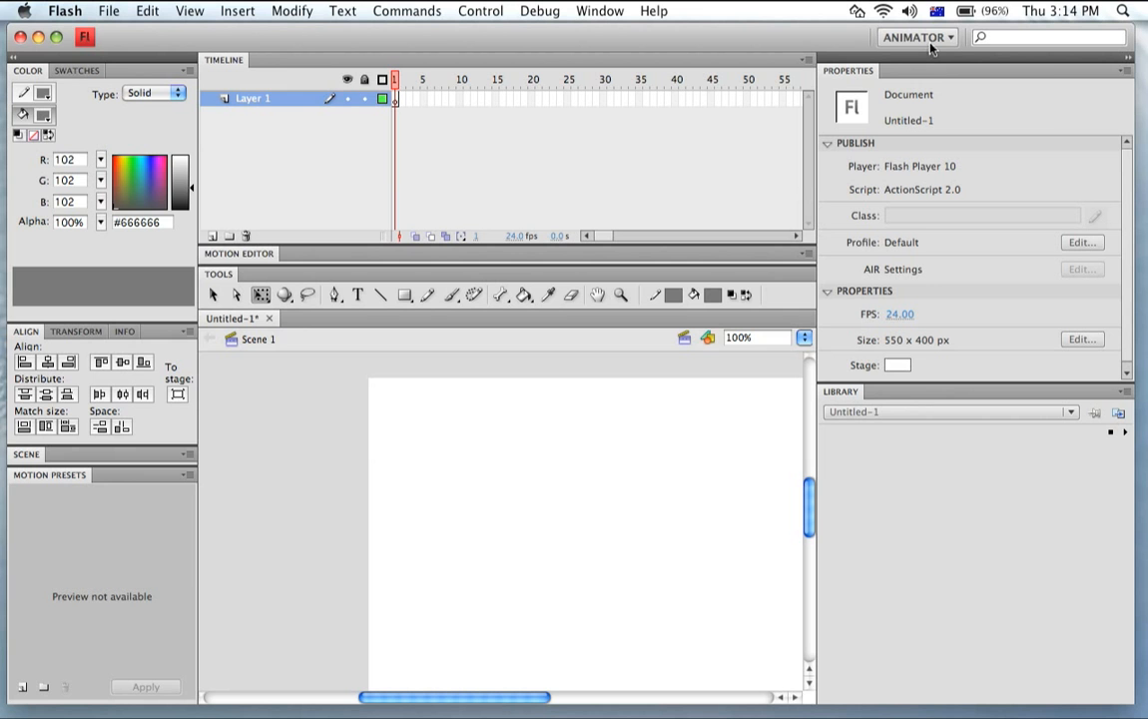
pyautogui.click(926, 40)
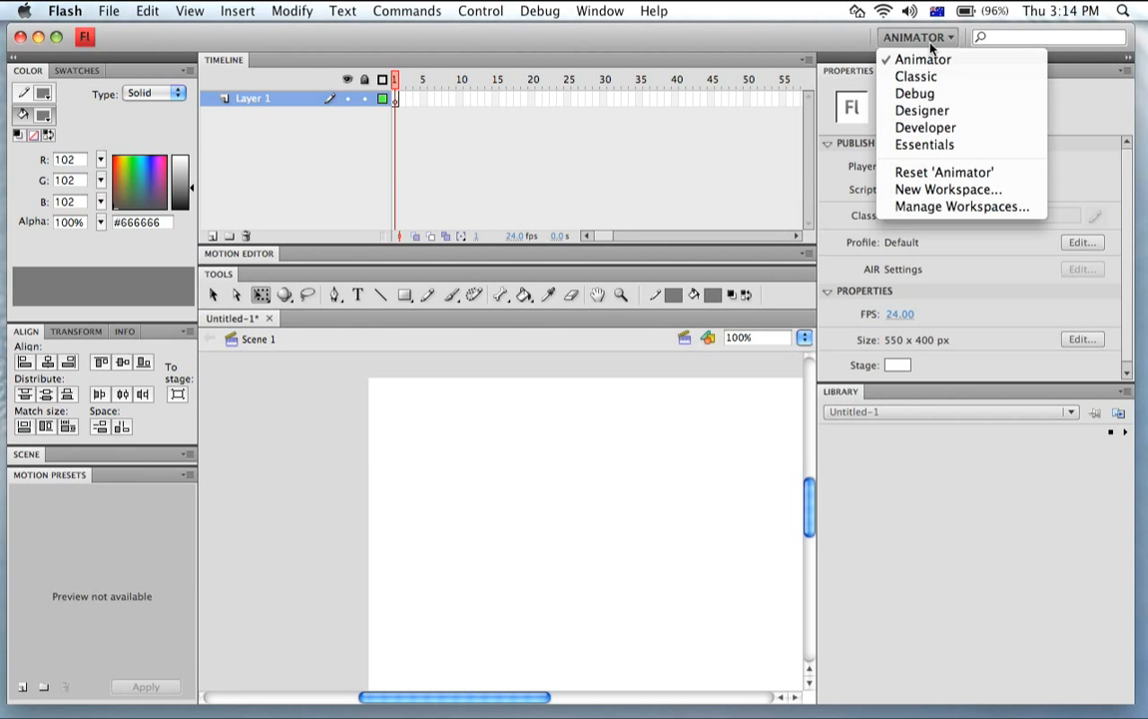
pyautogui.click(926, 128)
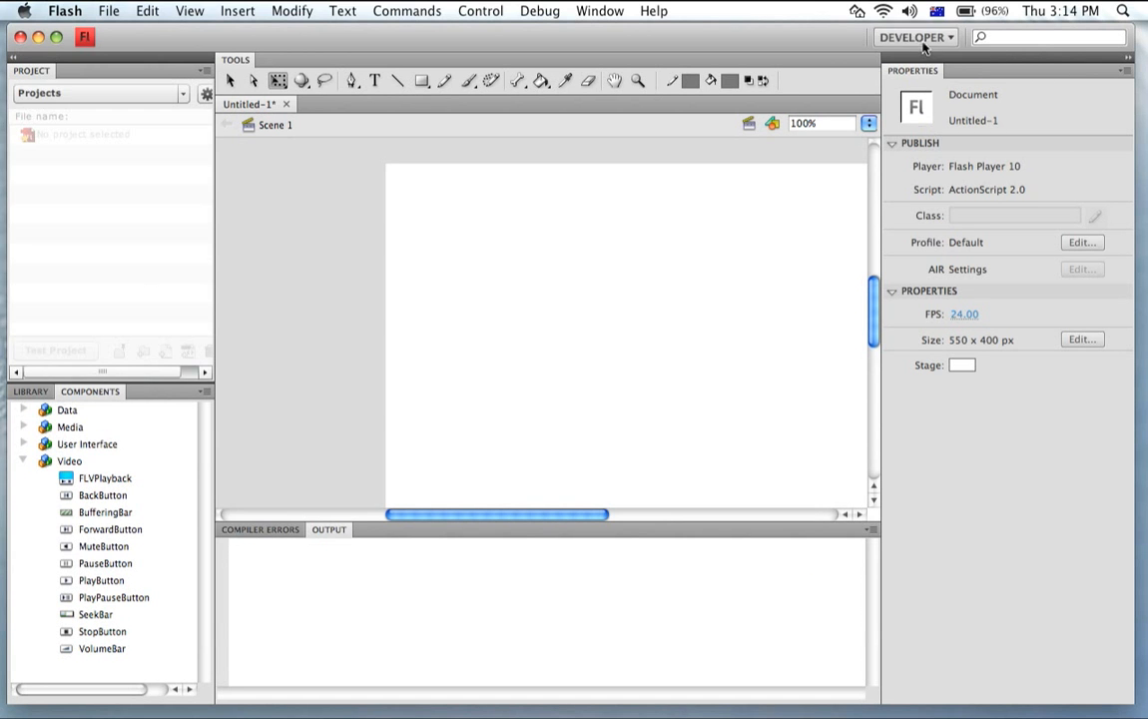
pyautogui.click(916, 38)
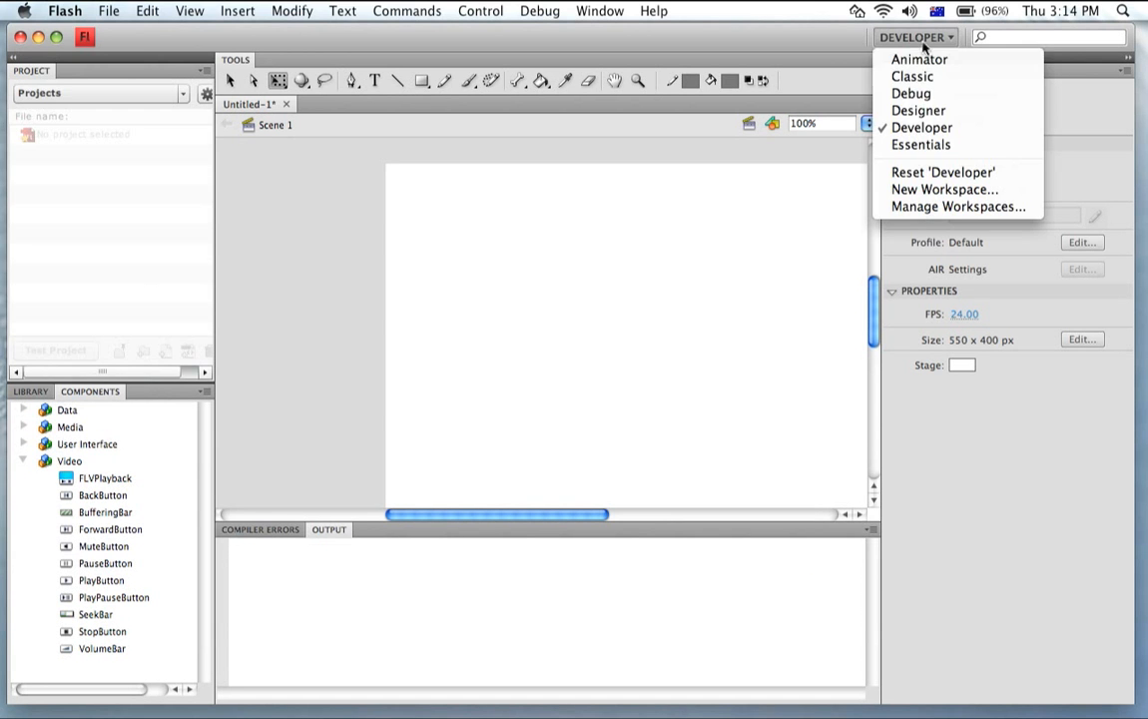
pyautogui.click(922, 146)
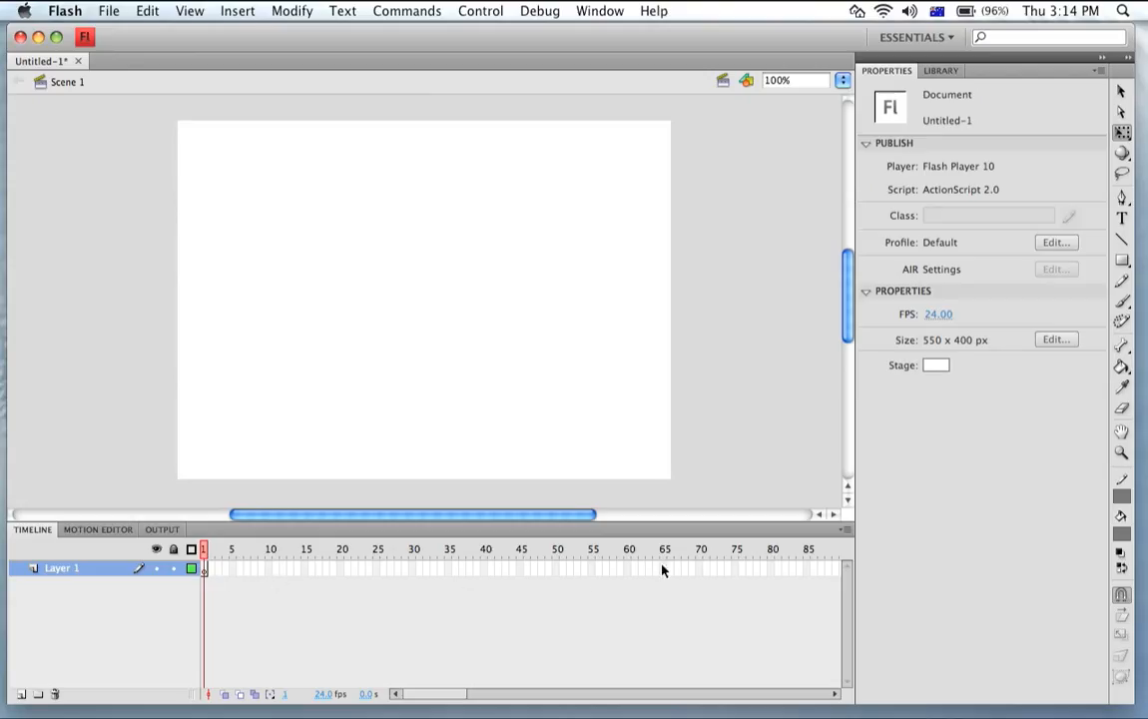
# Check the document's library and return to the document properties
pyautogui.click(942, 75)
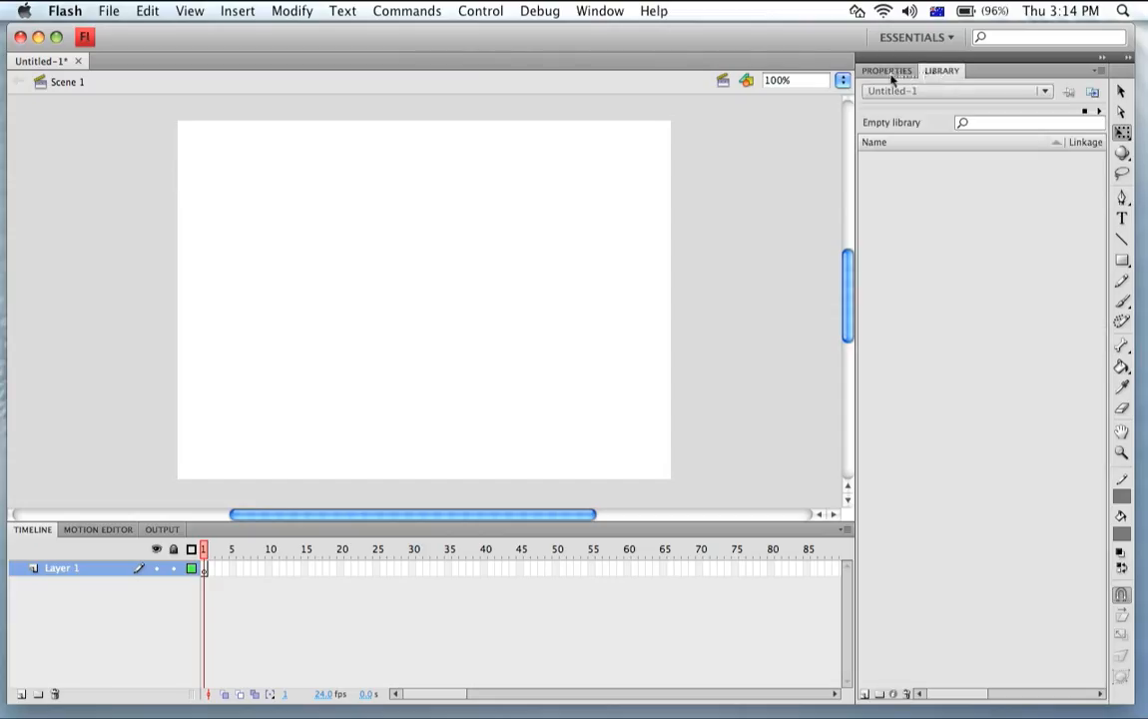
pyautogui.click(891, 79)
pyautogui.click(941, 80)
pyautogui.click(891, 73)
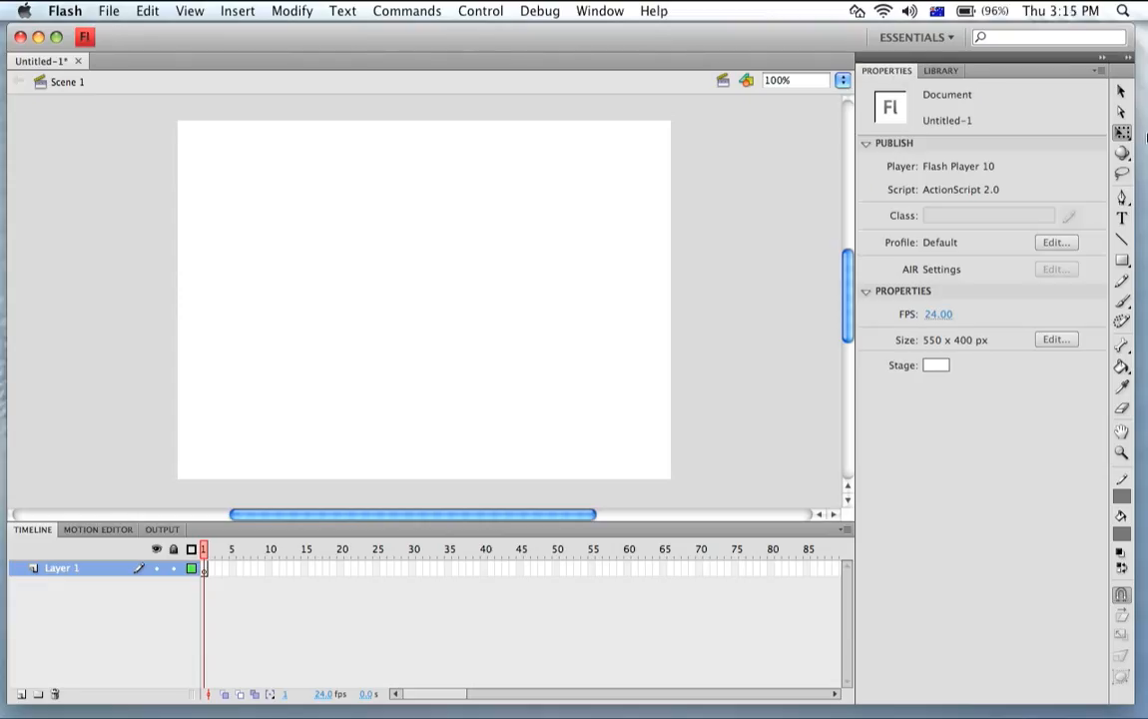
# Draw two parallel horizontal grey lines across the stage with the Line Tool, bending the upper one slightly downward
pyautogui.click(1125, 96)
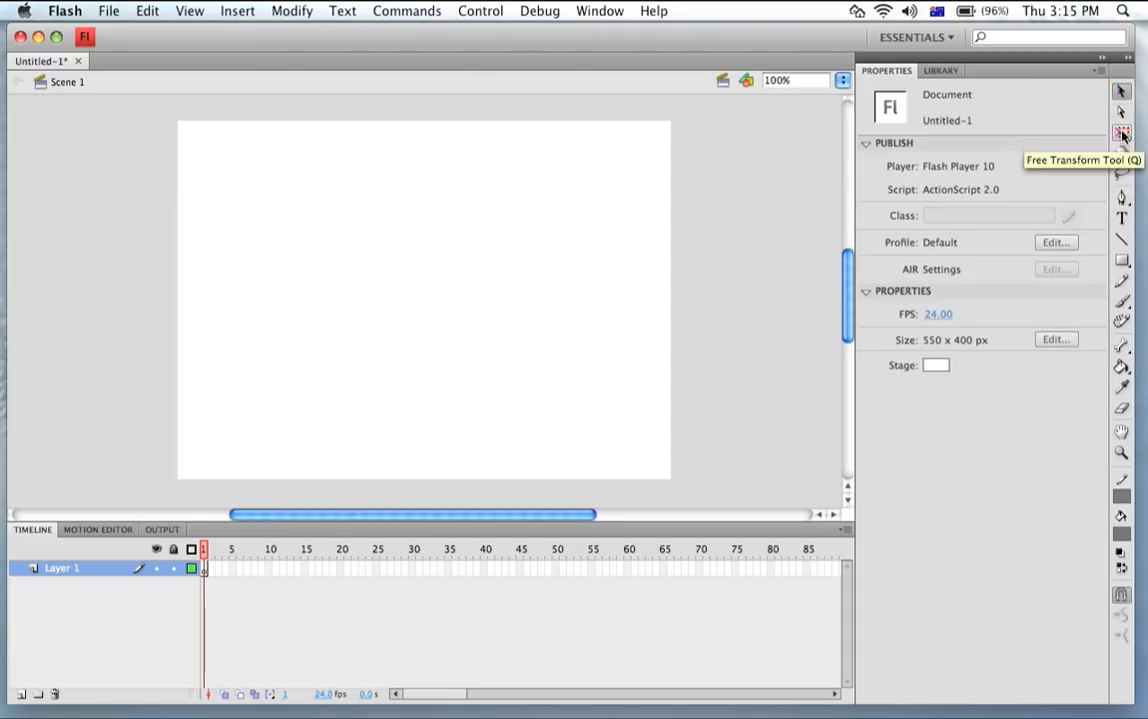
pyautogui.click(1120, 241)
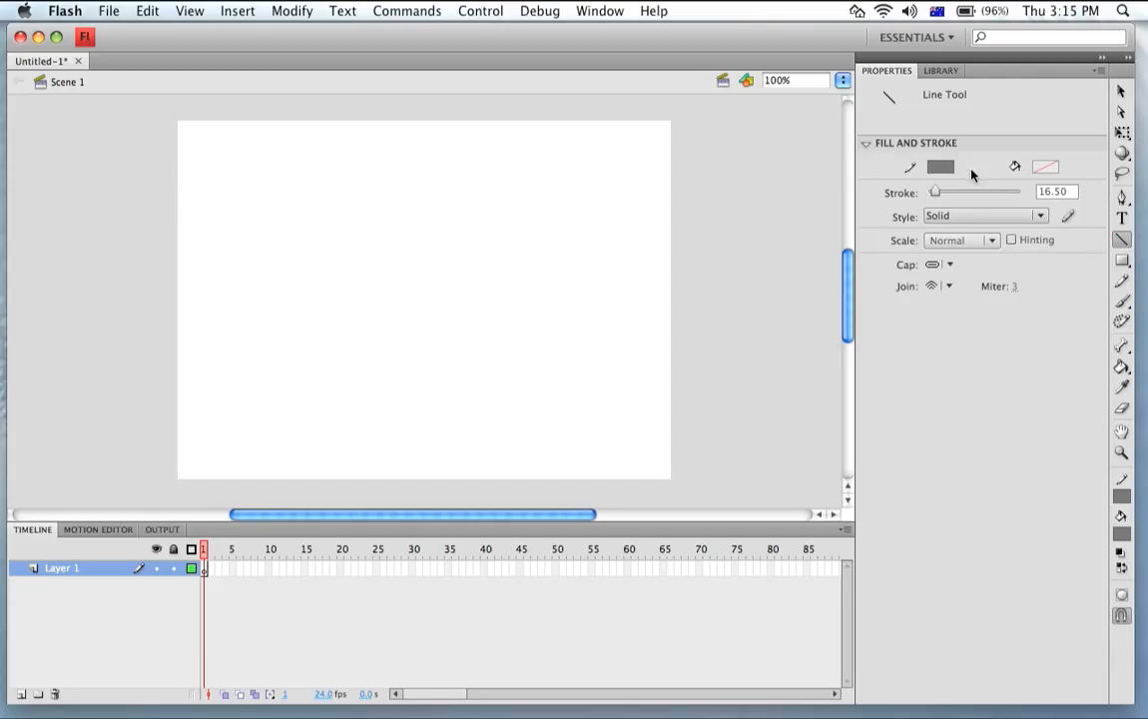
pyautogui.moveTo(289, 264); pyautogui.dragTo(610, 266)
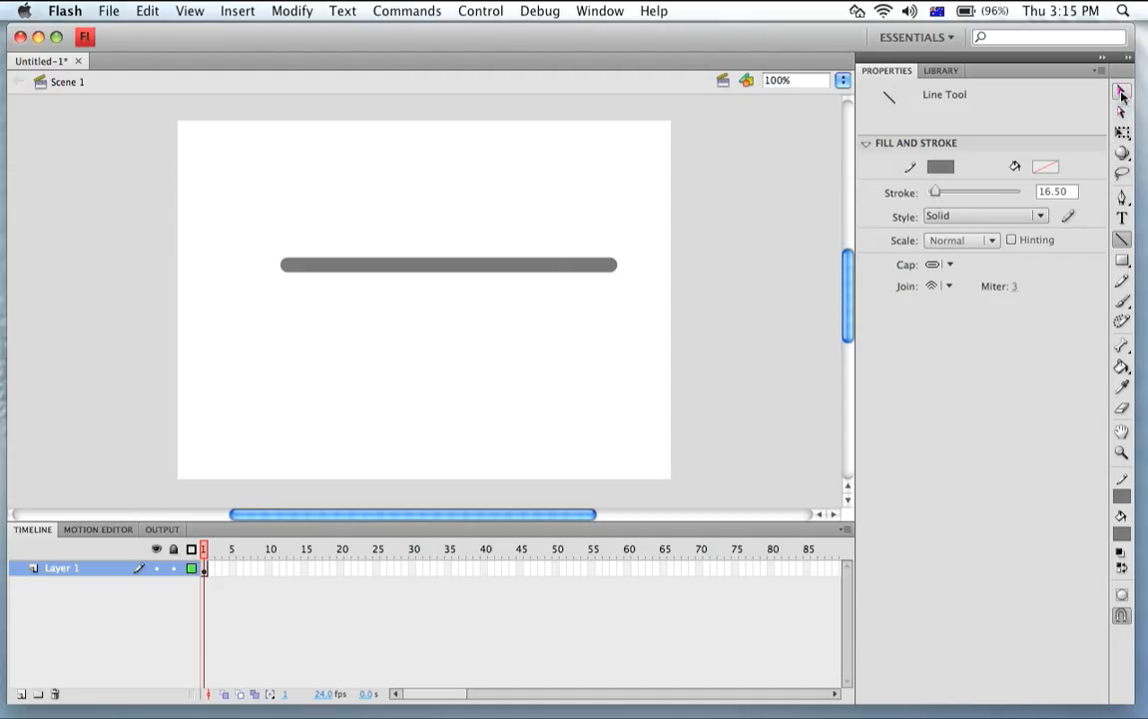
pyautogui.press('v')
pyautogui.moveTo(503, 267)
pyautogui.mouseDown()
pyautogui.moveTo(505, 279)
pyautogui.moveTo(502, 270)
pyautogui.mouseUp()
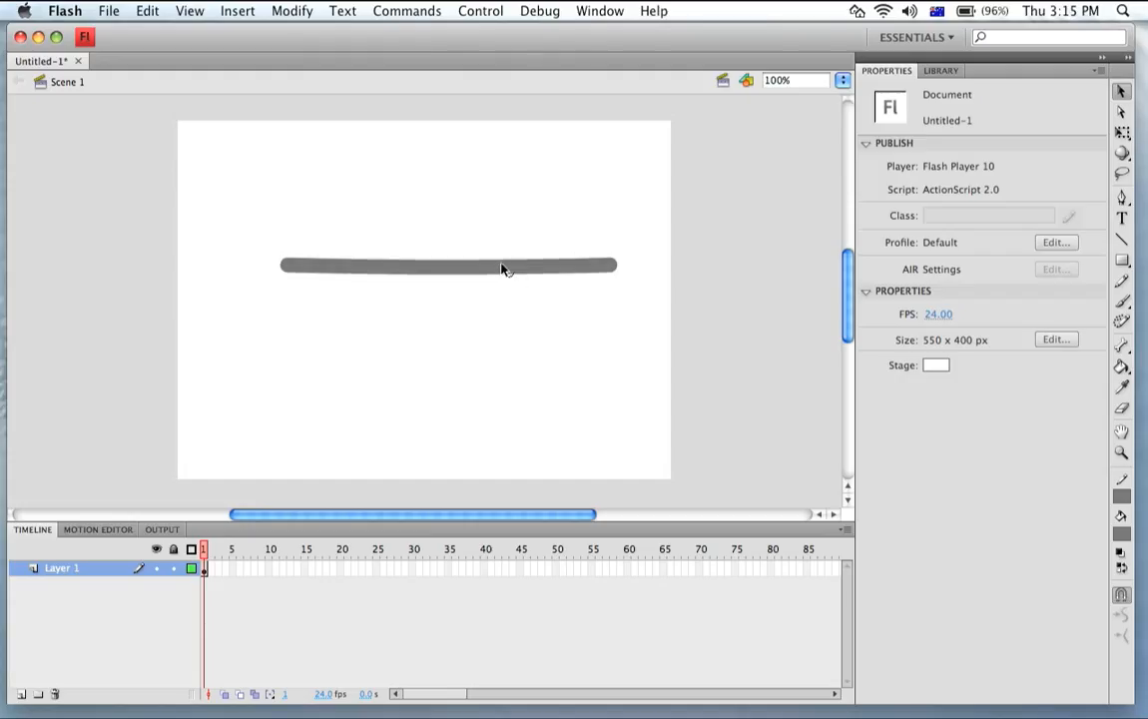
pyautogui.press('n')
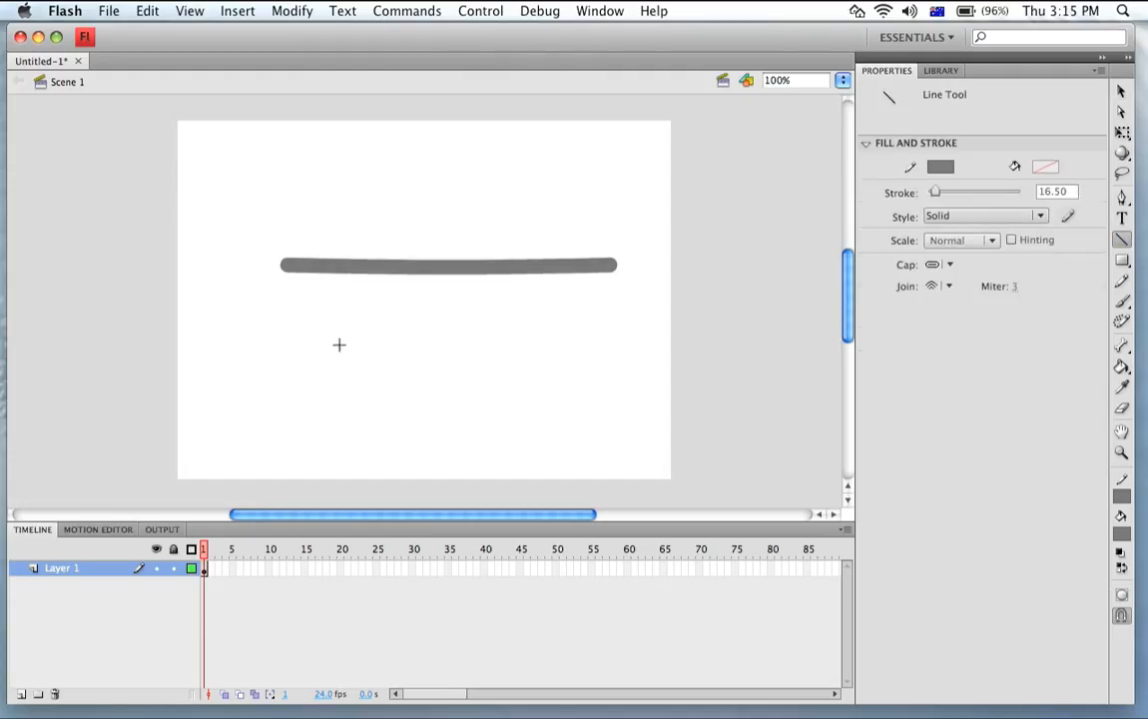
pyautogui.moveTo(287, 342)
pyautogui.mouseDown()
pyautogui.moveTo(630, 310)
pyautogui.moveTo(609, 341)
pyautogui.mouseUp()
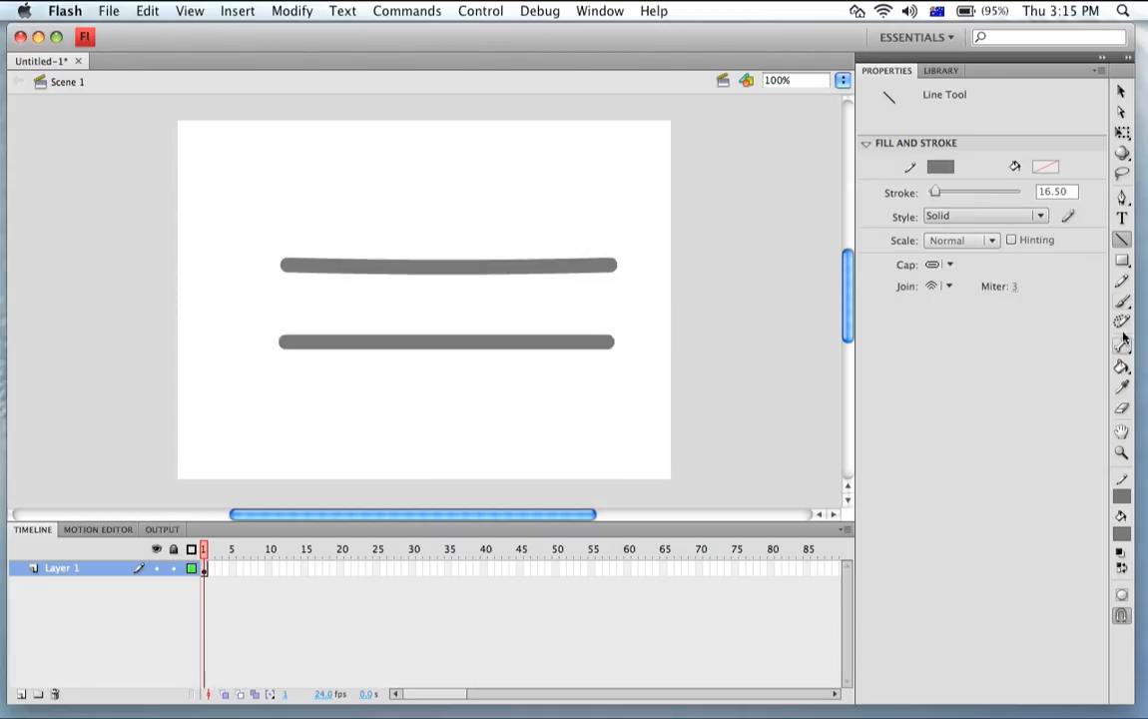
# Draw a large grey filled circle over each end of the two lines with the Oval Tool
pyautogui.click(1122, 259)
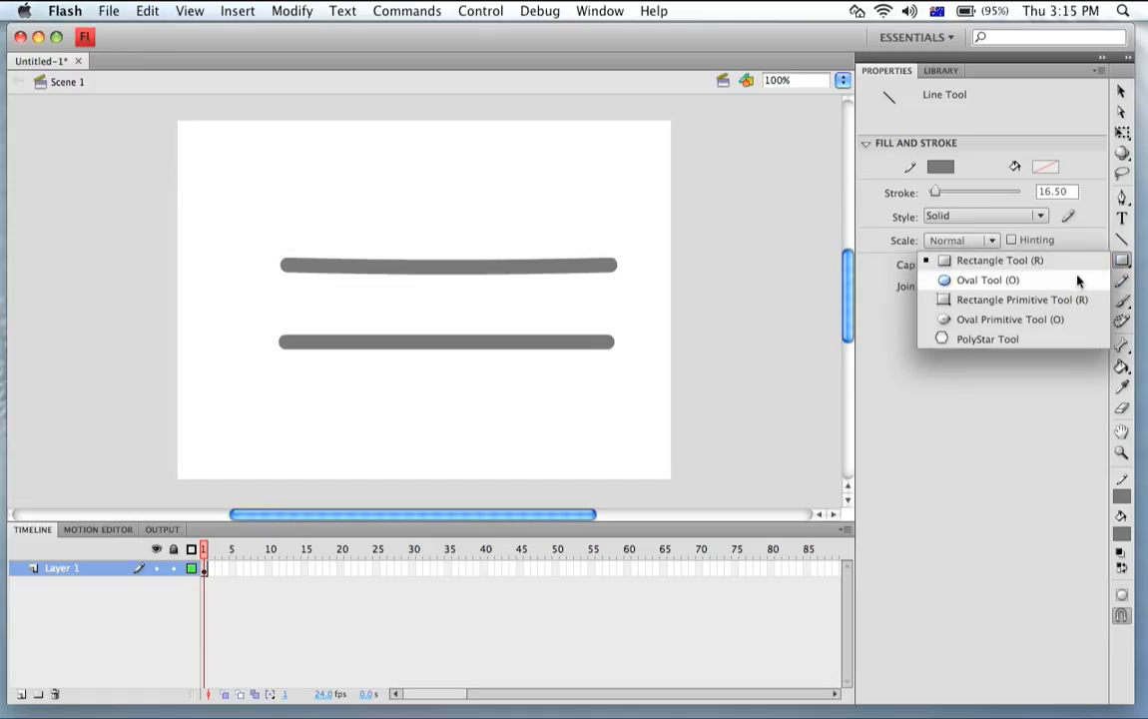
pyautogui.click(1077, 281)
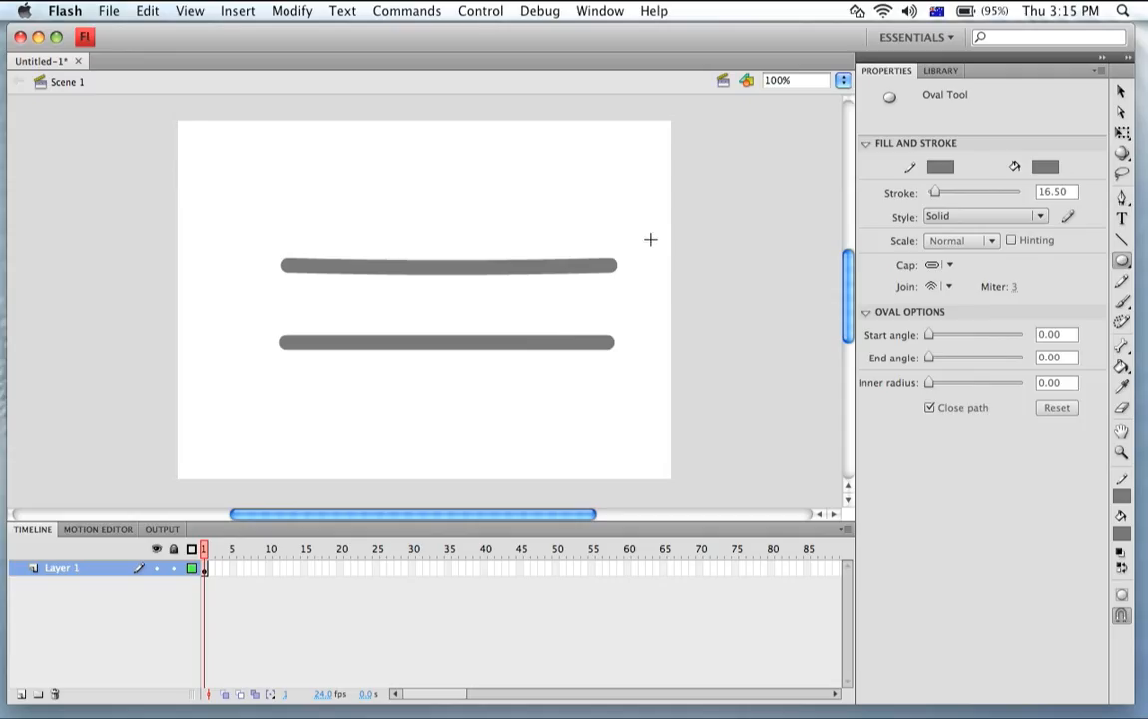
pyautogui.moveTo(540, 216); pyautogui.dragTo(720, 397)
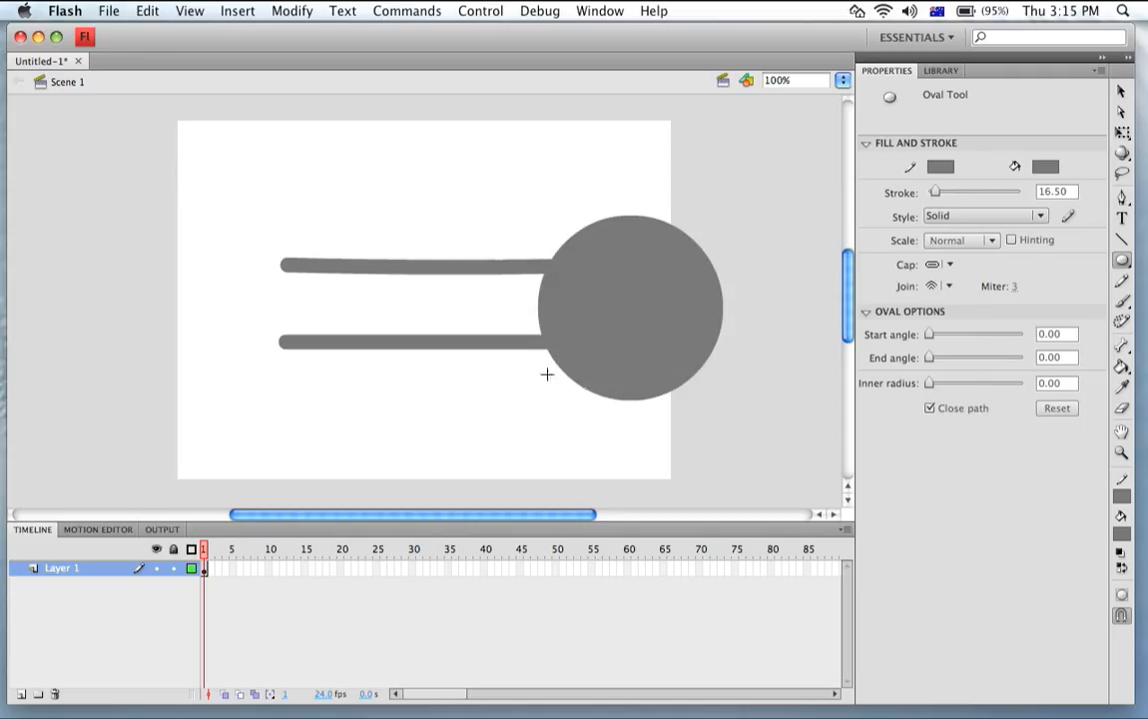
pyautogui.moveTo(182, 211); pyautogui.dragTo(365, 398)
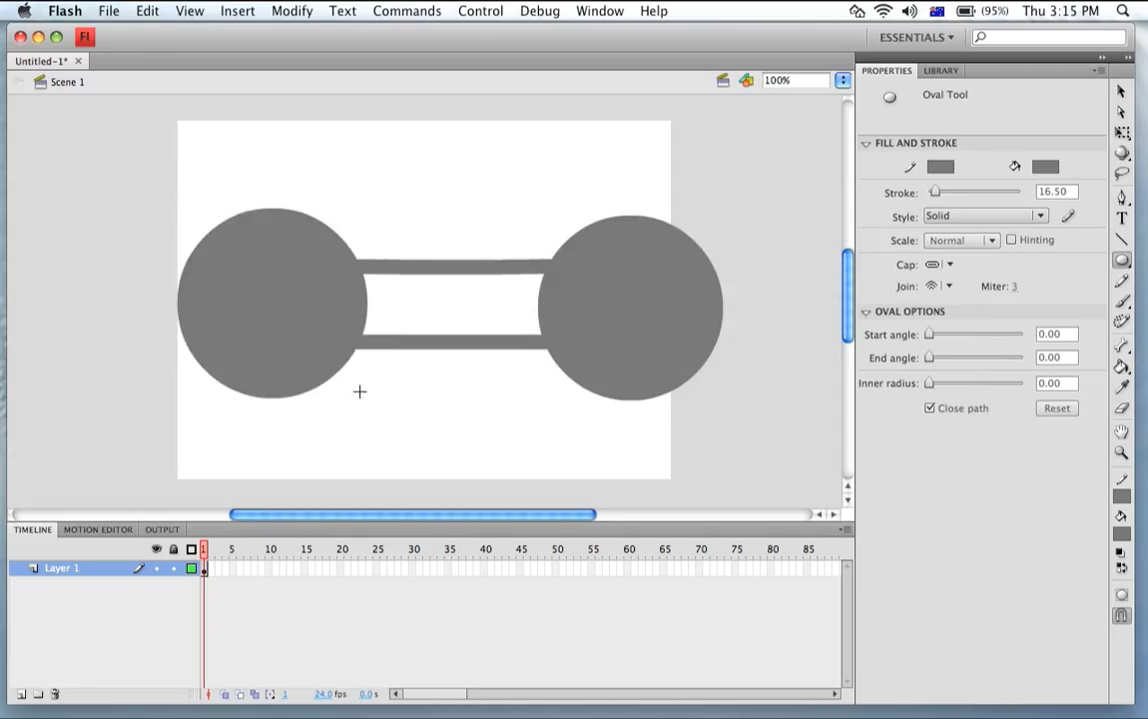
# Fill the gap between the two lines with grey and curve the bar's upper and lower edges inward
pyautogui.click(1122, 367)
pyautogui.click(427, 283)
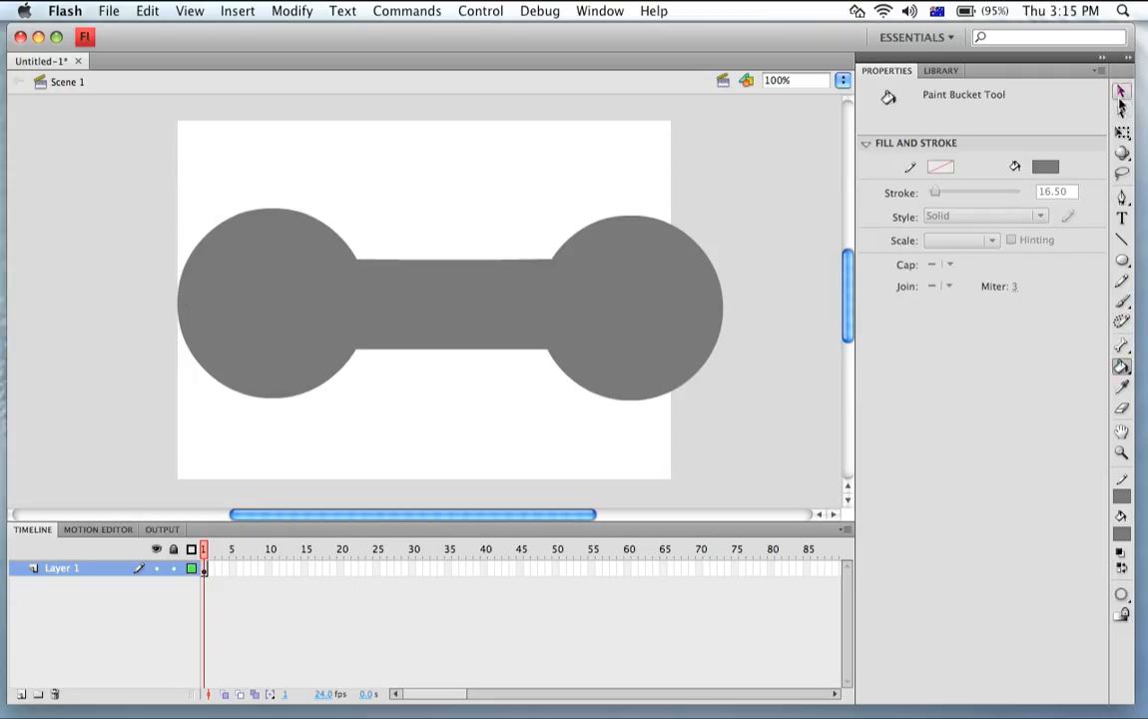
pyautogui.click(1121, 93)
pyautogui.moveTo(498, 262); pyautogui.dragTo(469, 335)
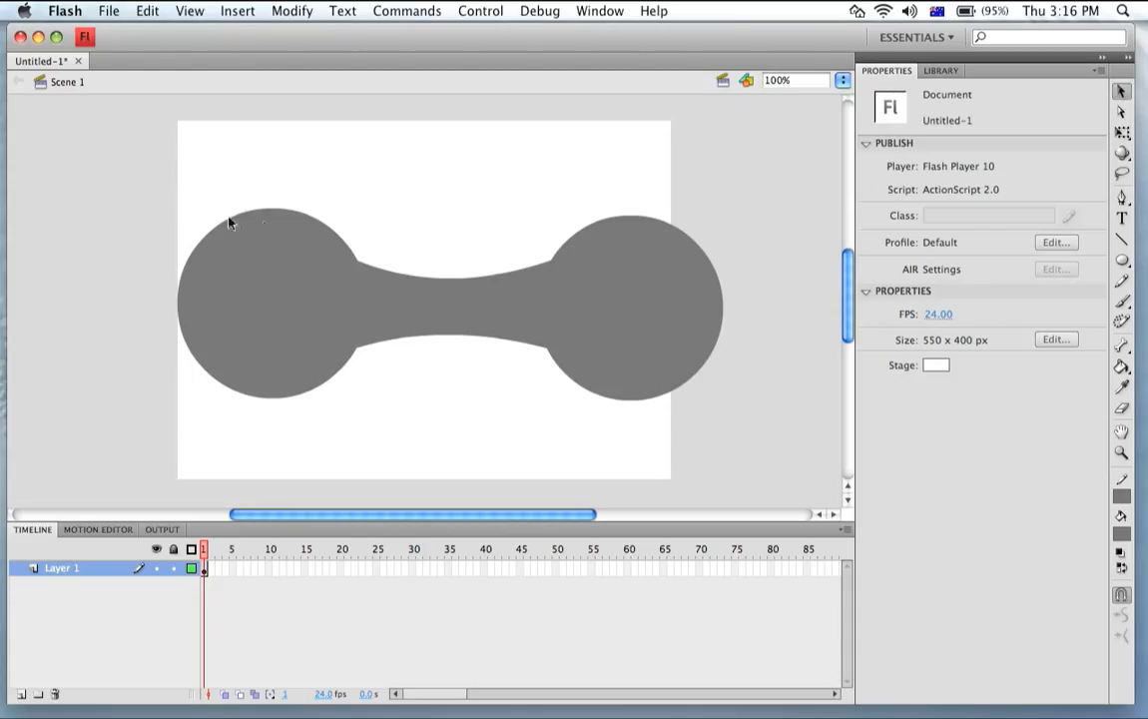
# Delete the whole dumbbell-shaped drawing from the stage
pyautogui.moveTo(104, 149)
pyautogui.mouseDown()
pyautogui.moveTo(546, 425)
pyautogui.moveTo(819, 463)
pyautogui.mouseUp()
pyautogui.press('Delete')
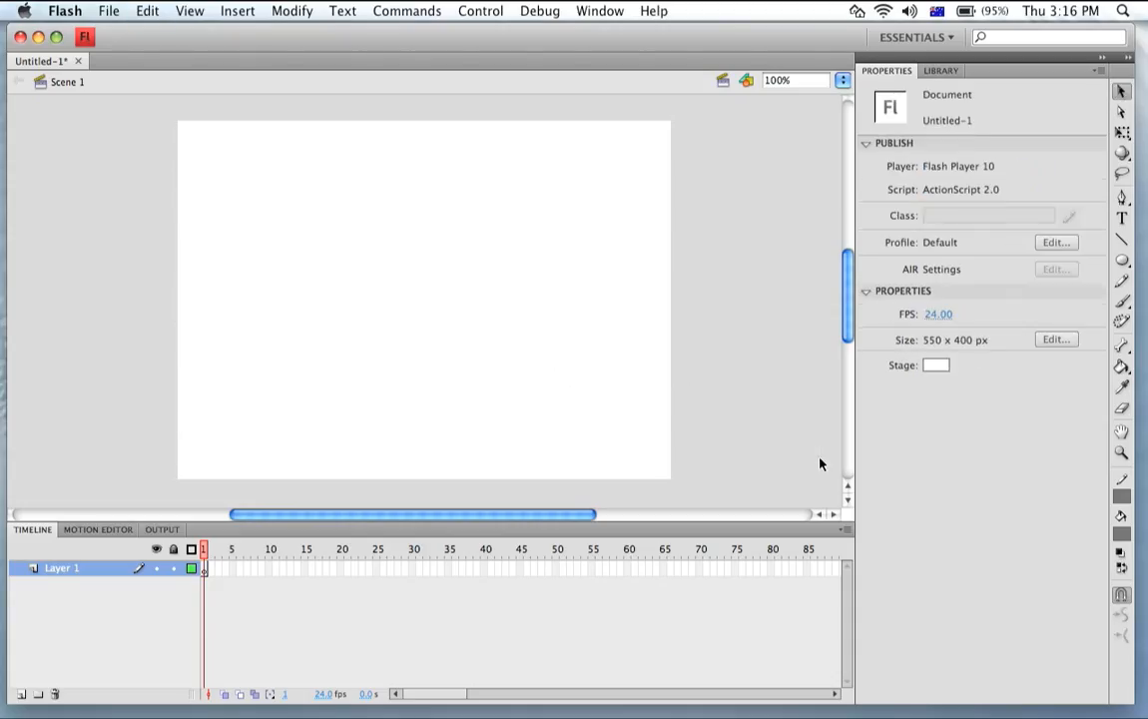
# Draw three crossing bright green strokes with the Pencil Tool and fill the area they enclose with grey
pyautogui.click(1122, 283)
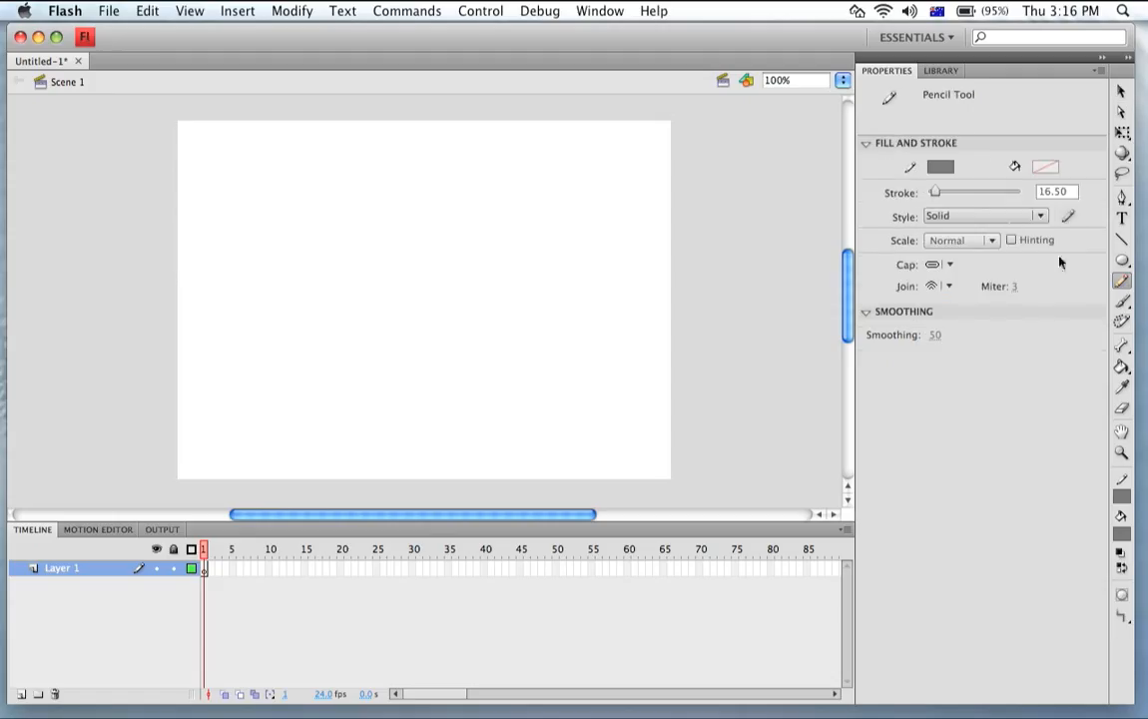
pyautogui.click(941, 168)
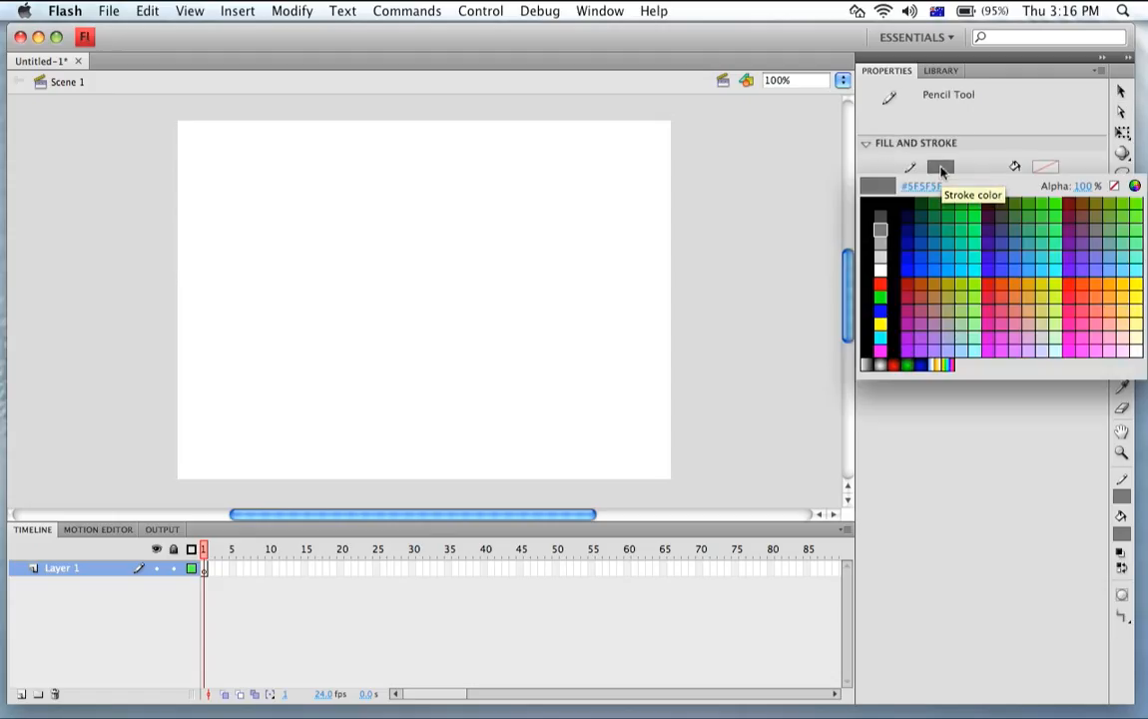
pyautogui.click(966, 222)
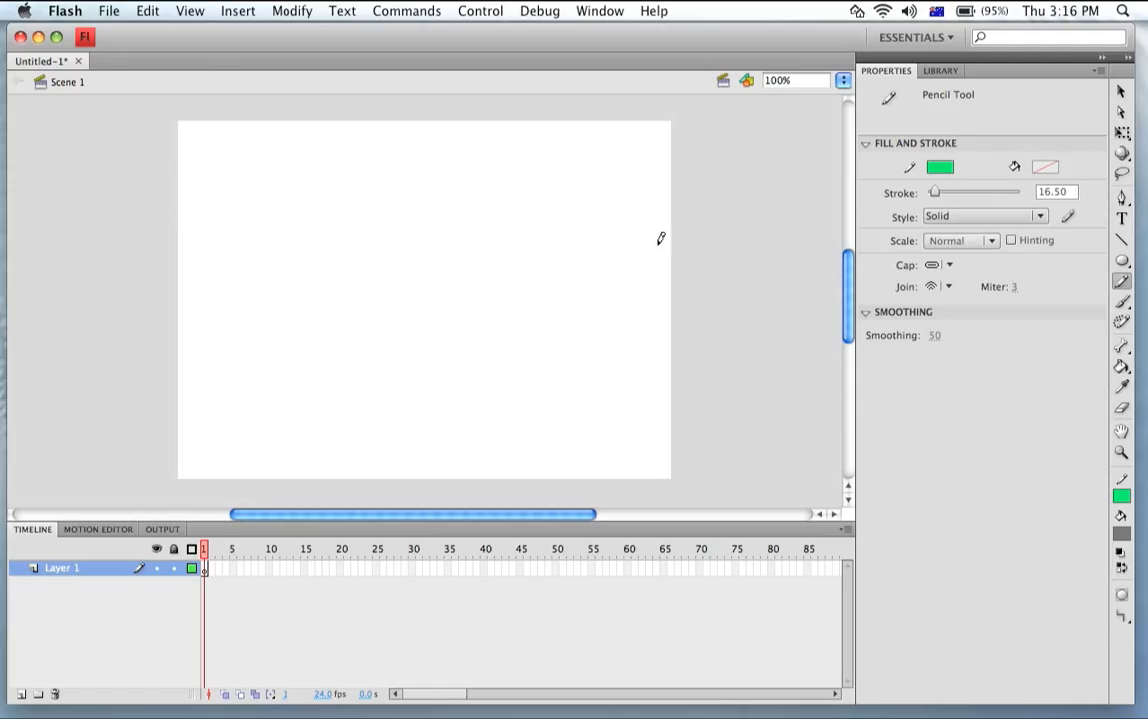
pyautogui.moveTo(594, 170); pyautogui.dragTo(372, 456)
pyautogui.moveTo(252, 258); pyautogui.dragTo(654, 400)
pyautogui.moveTo(446, 210)
pyautogui.mouseDown()
pyautogui.moveTo(518, 286)
pyautogui.moveTo(521, 363)
pyautogui.mouseUp()
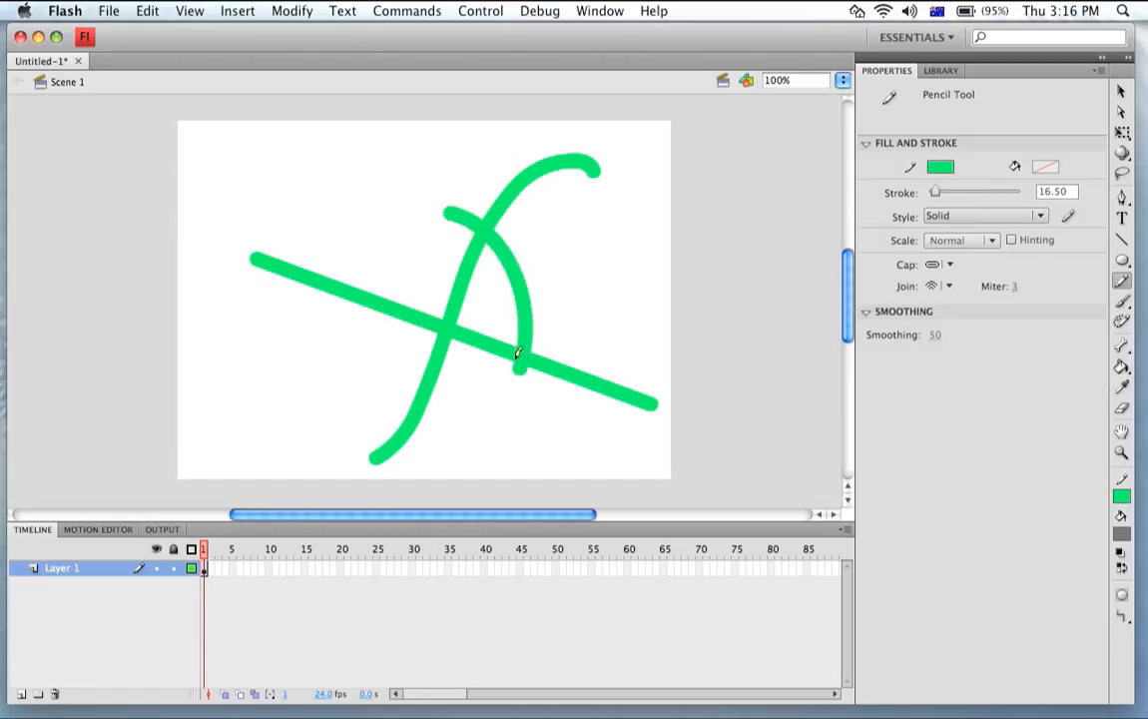
pyautogui.click(1121, 367)
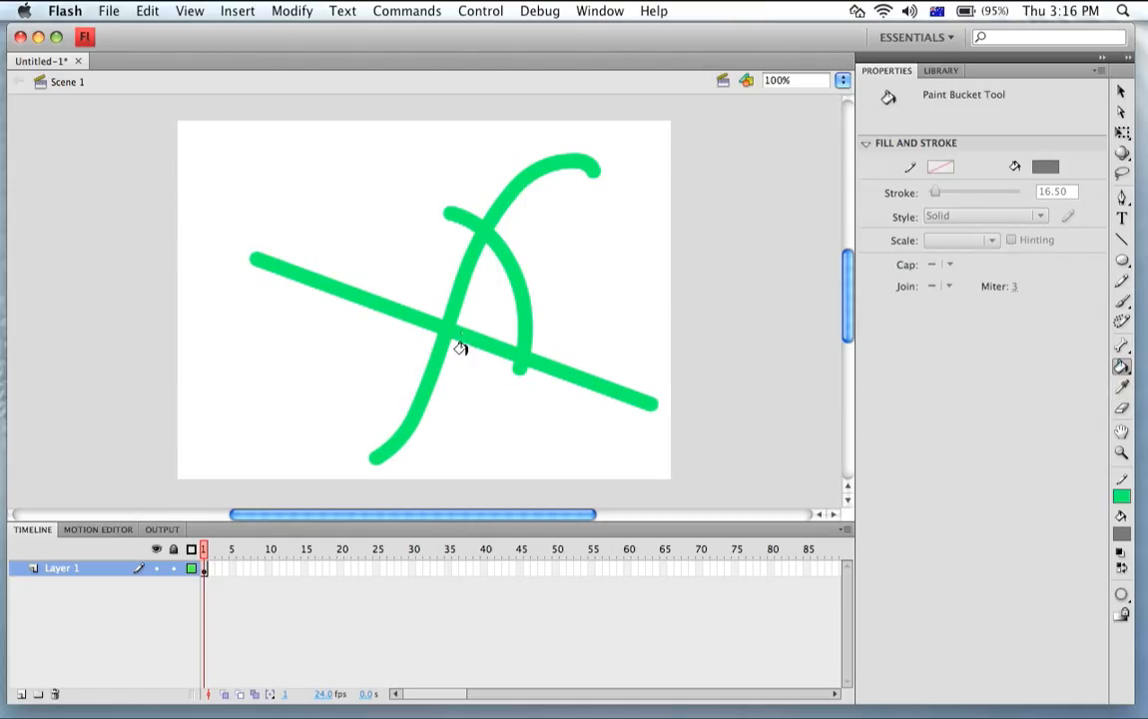
pyautogui.click(483, 316)
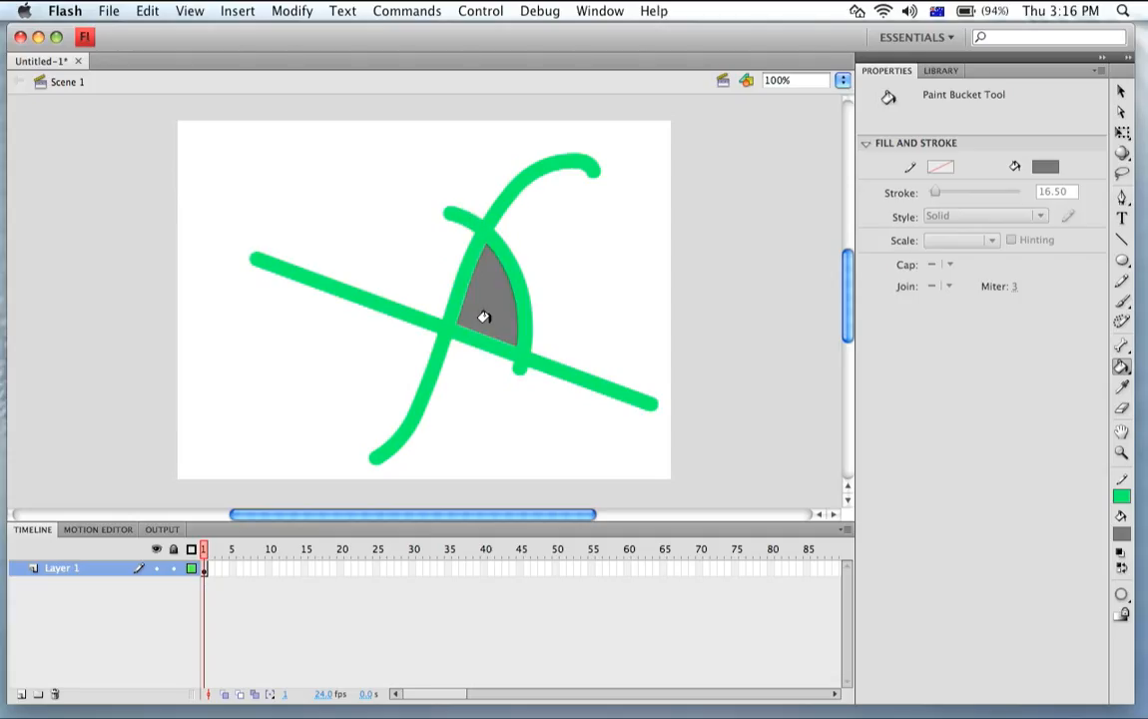
# Delete all the loose green stroke ends outside the grey-filled area, leaving only its closed outline
pyautogui.press('v')
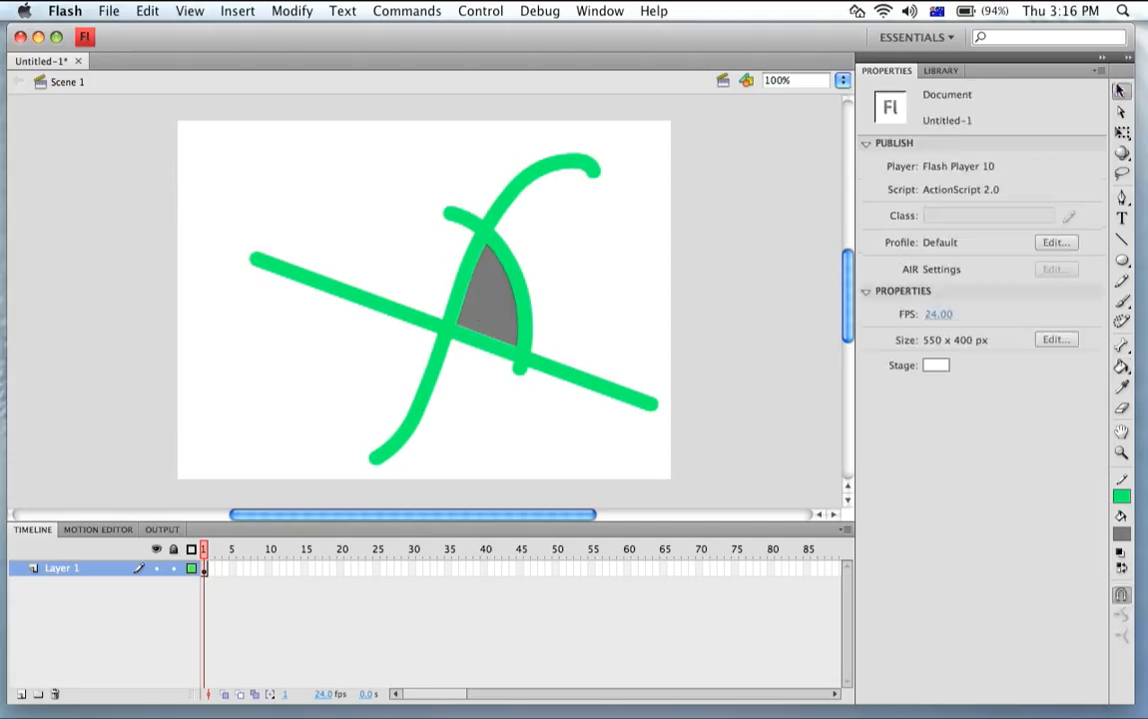
pyautogui.click(564, 169)
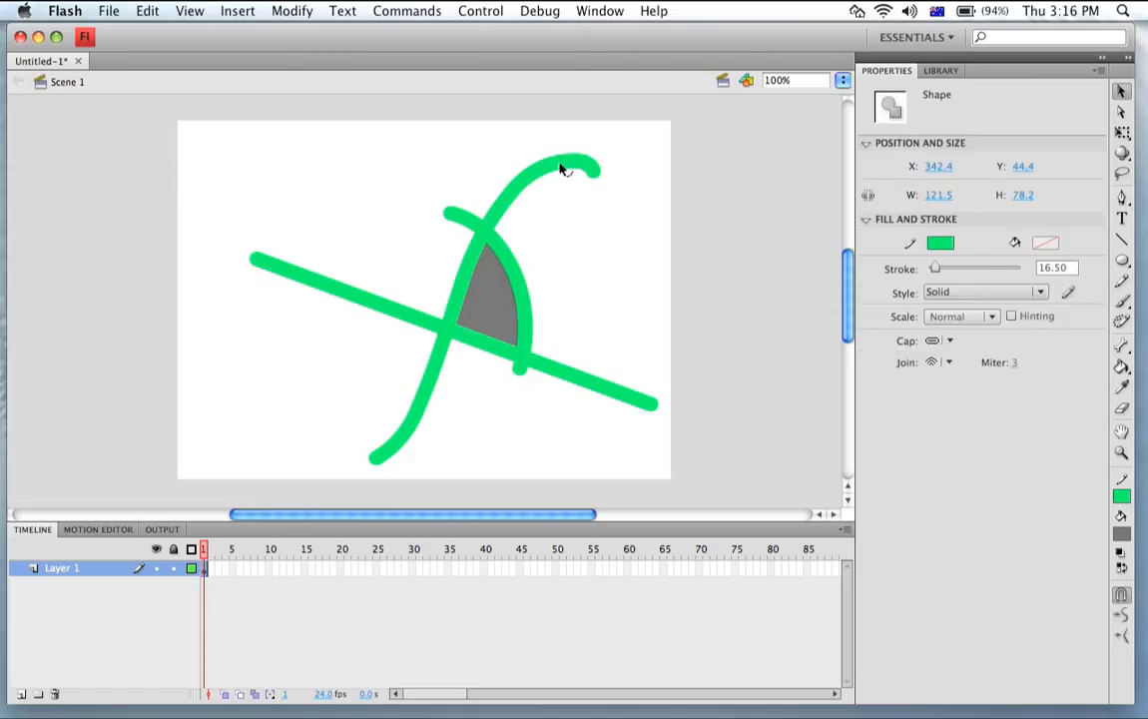
pyautogui.press('Delete')
pyautogui.click(365, 309)
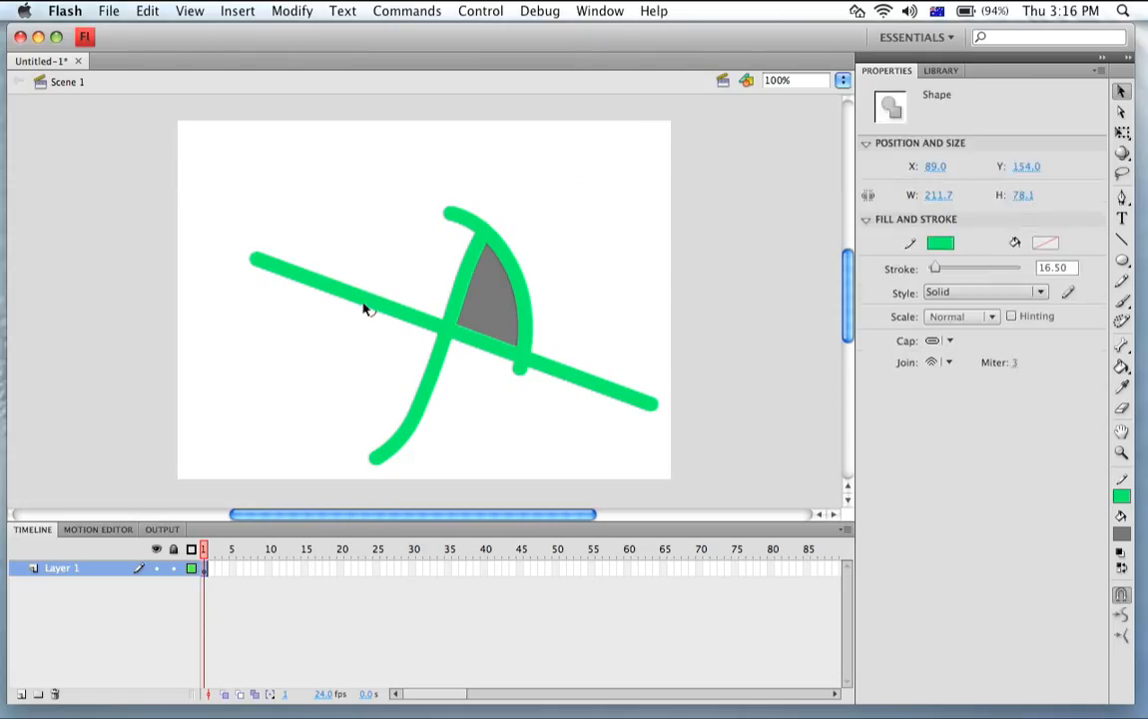
pyautogui.press('Delete')
pyautogui.click(574, 384)
pyautogui.press('Delete')
pyautogui.click(521, 377)
pyautogui.press('Delete')
pyautogui.click(428, 397)
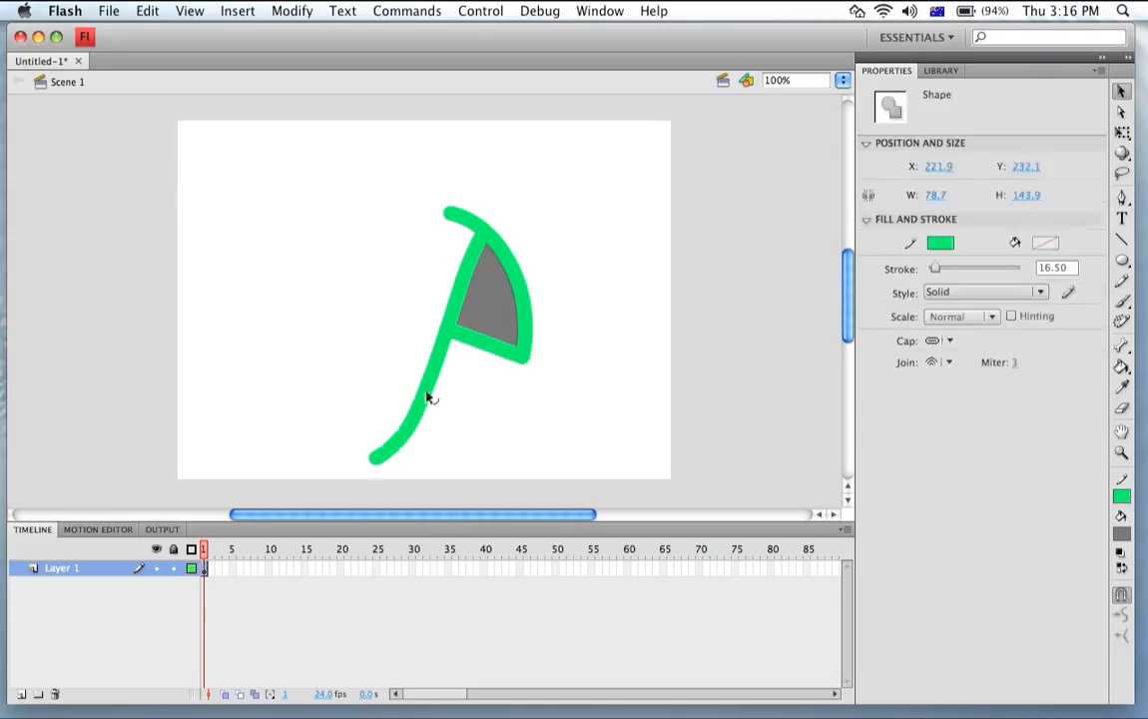
pyautogui.press('Delete')
pyautogui.click(461, 222)
pyautogui.press('Delete')
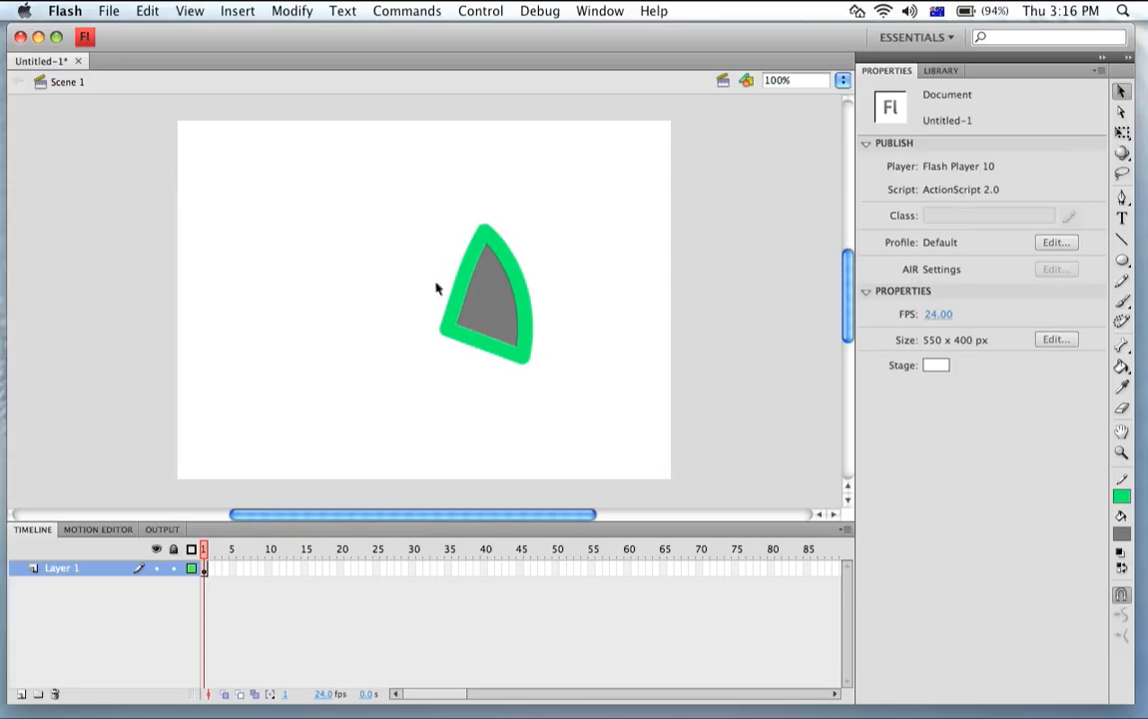
# Move the green-outlined shape together with its fill to about X 40, Y 84 on the stage
pyautogui.moveTo(388, 191); pyautogui.dragTo(559, 440)
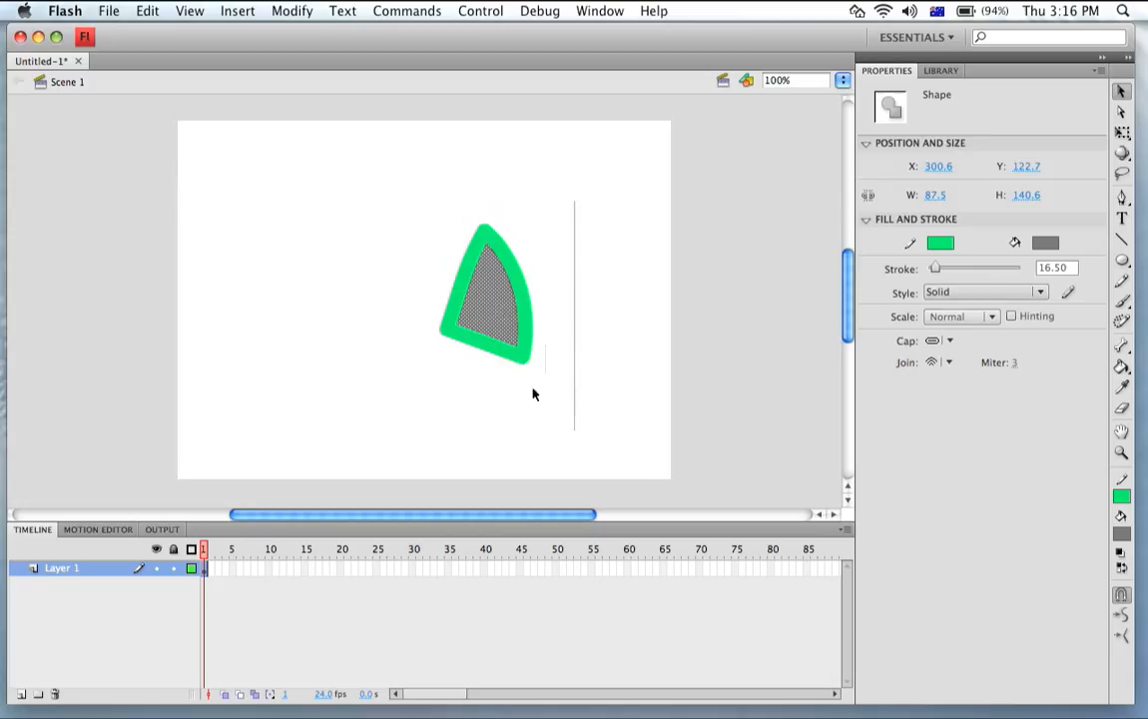
pyautogui.moveTo(509, 336); pyautogui.dragTo(291, 306)
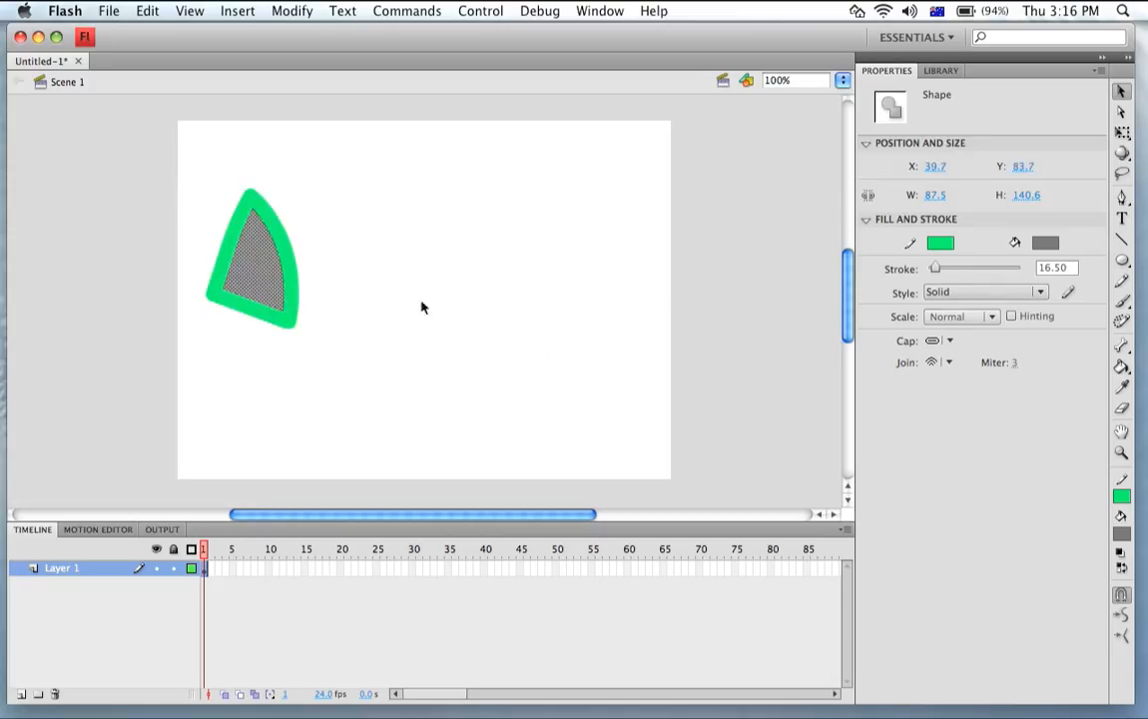
pyautogui.click(419, 308)
# Enlarge the whole green-outlined shape with Free Transform from its lower-right corner, stretching it more in width than in height, and deselect it
pyautogui.click(1122, 132)
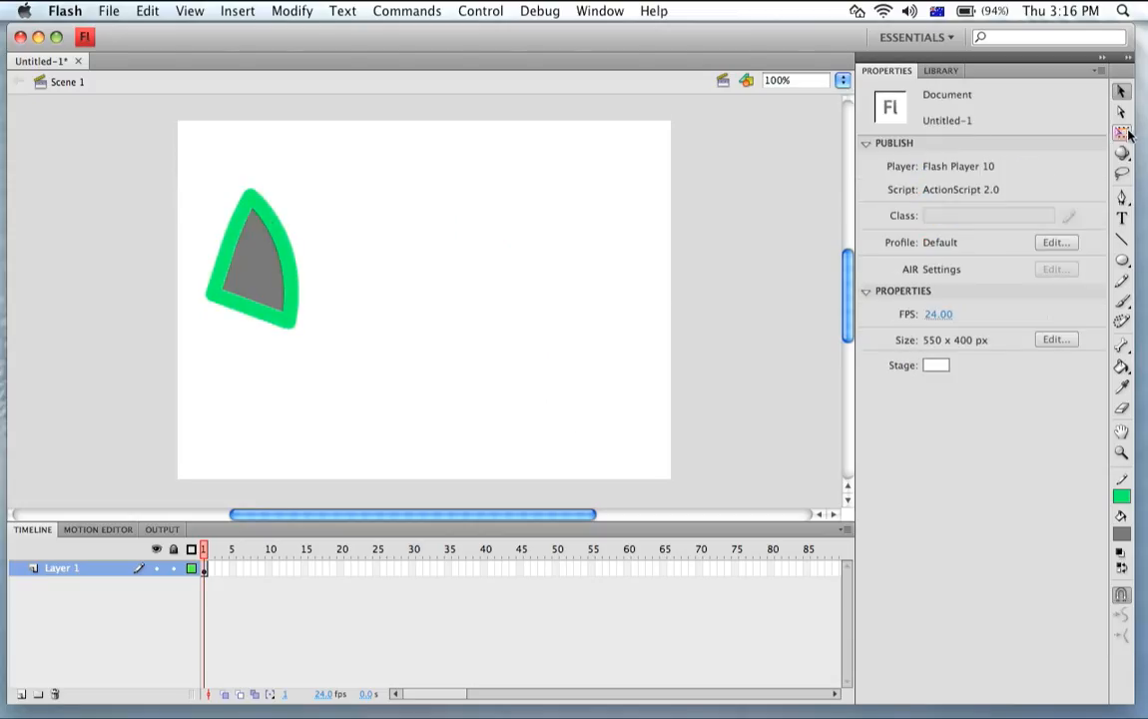
pyautogui.moveTo(119, 155); pyautogui.dragTo(382, 382)
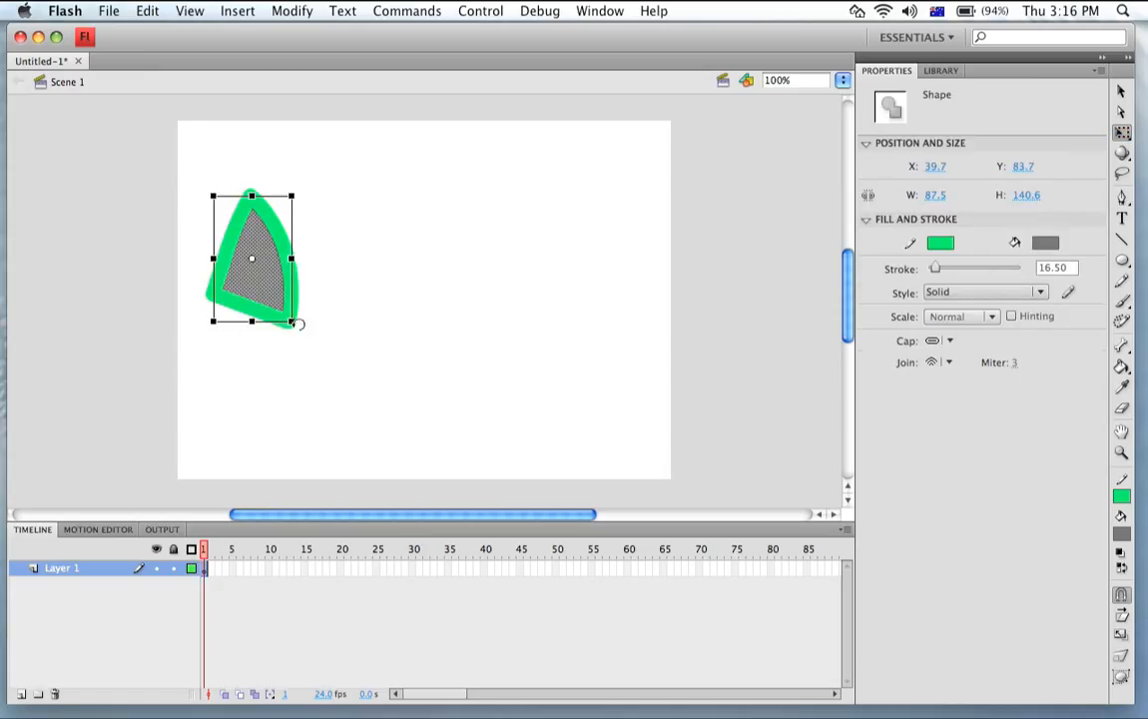
pyautogui.moveTo(297, 323); pyautogui.dragTo(464, 411)
pyautogui.click(587, 340)
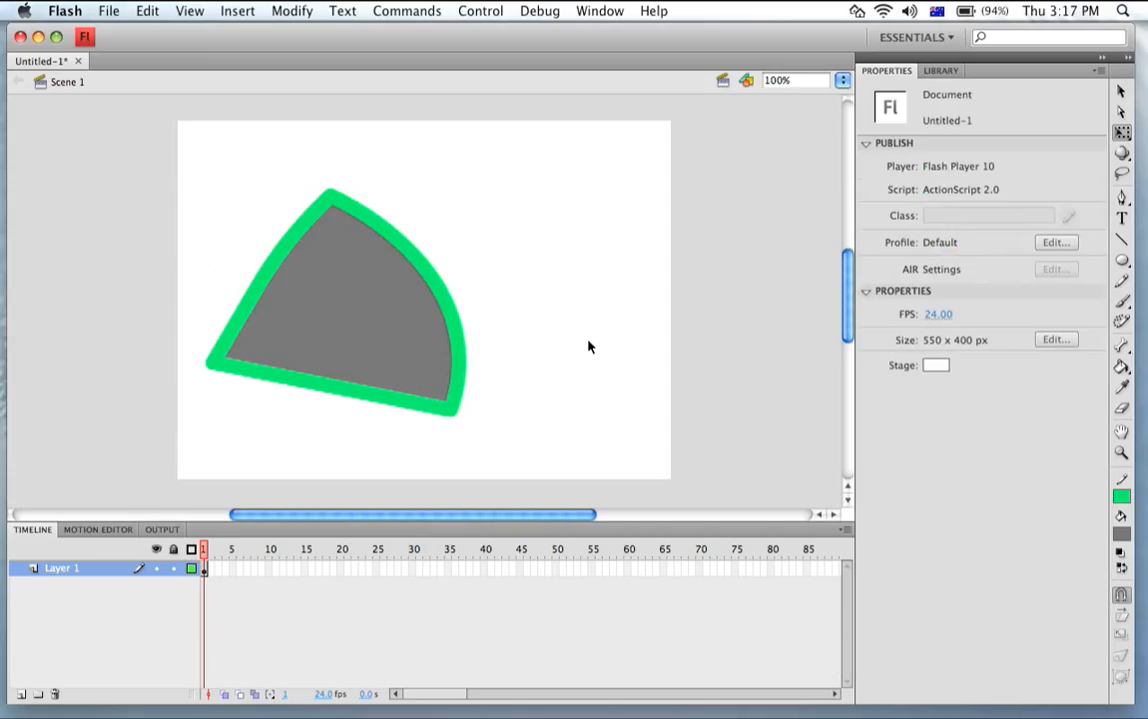
# Delete the enlarged green-outlined shape together with its grey fill from the stage
pyautogui.moveTo(550, 460); pyautogui.dragTo(154, 127)
pyautogui.press('Delete')
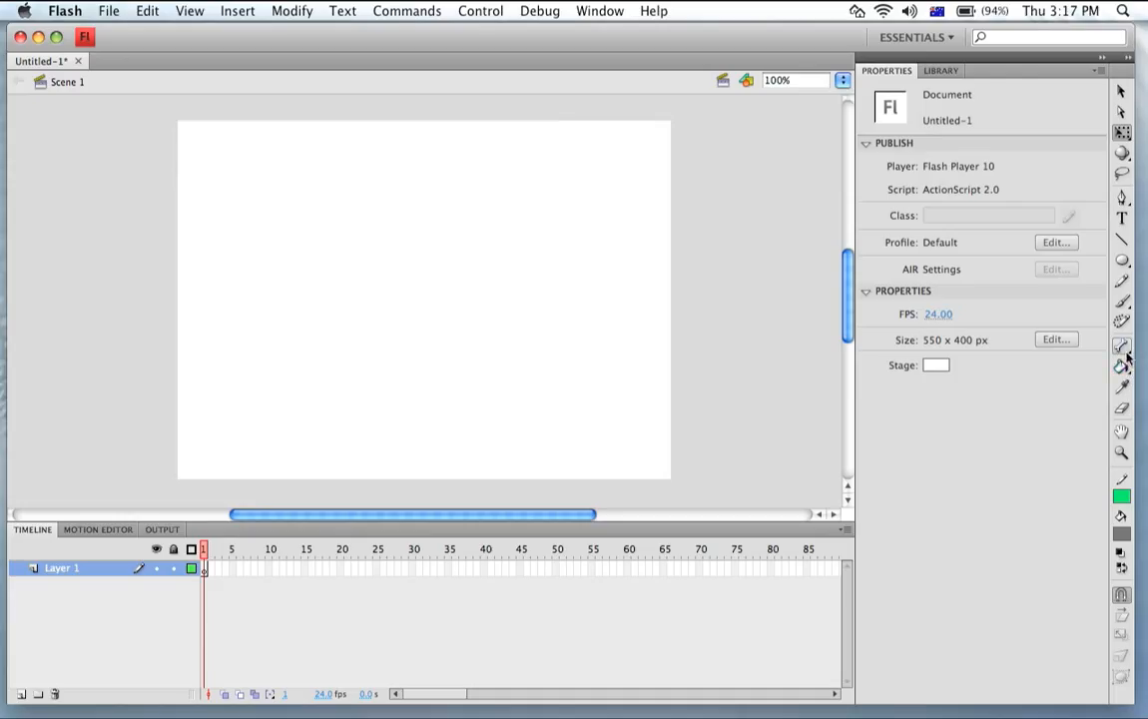
# Set up the Brush Tool with the second-largest brush size and the steepest diagonal slash shape
pyautogui.click(1122, 302)
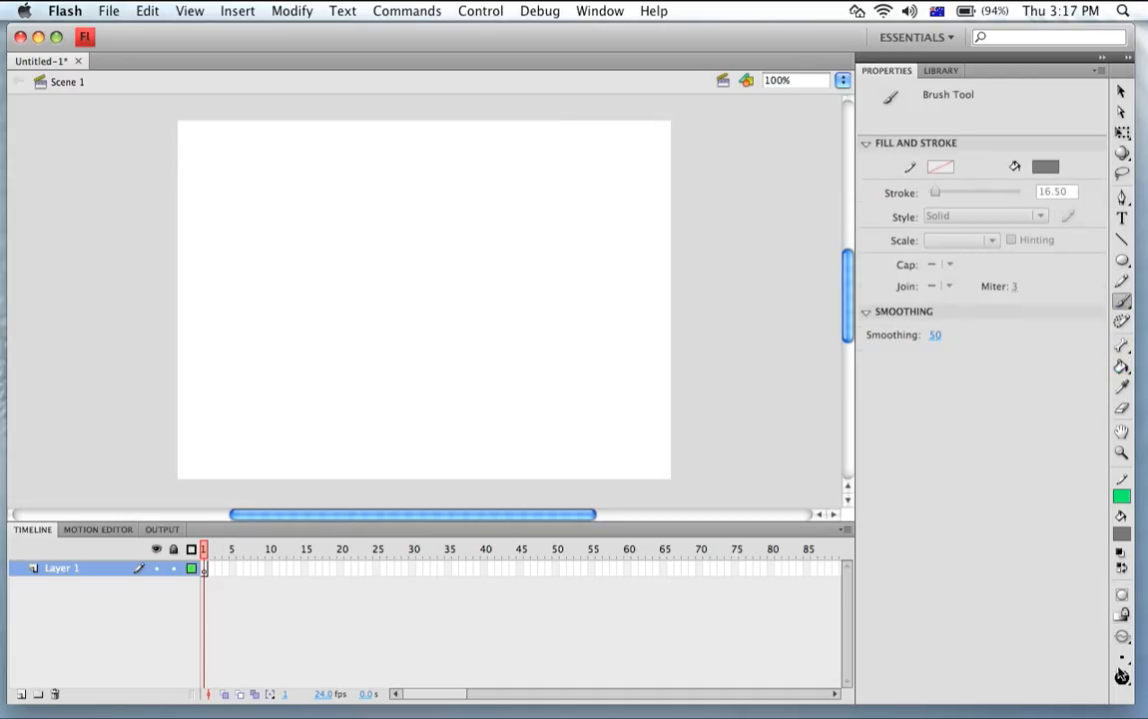
pyautogui.click(1120, 671)
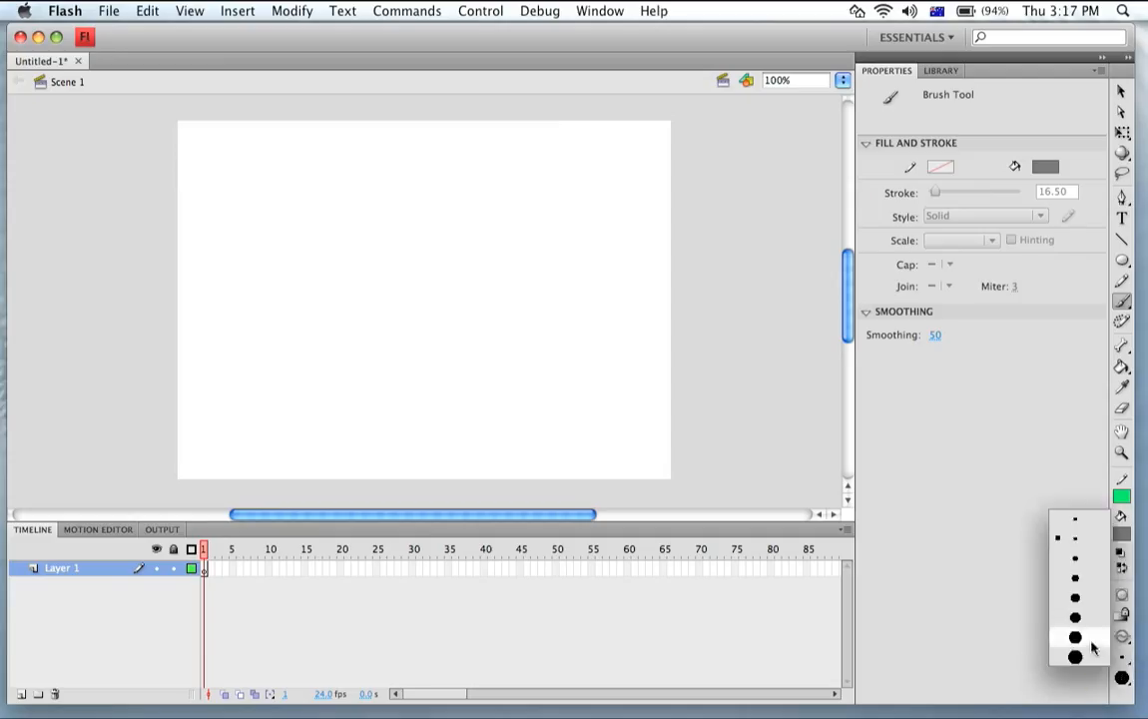
pyautogui.click(1083, 645)
pyautogui.click(1123, 679)
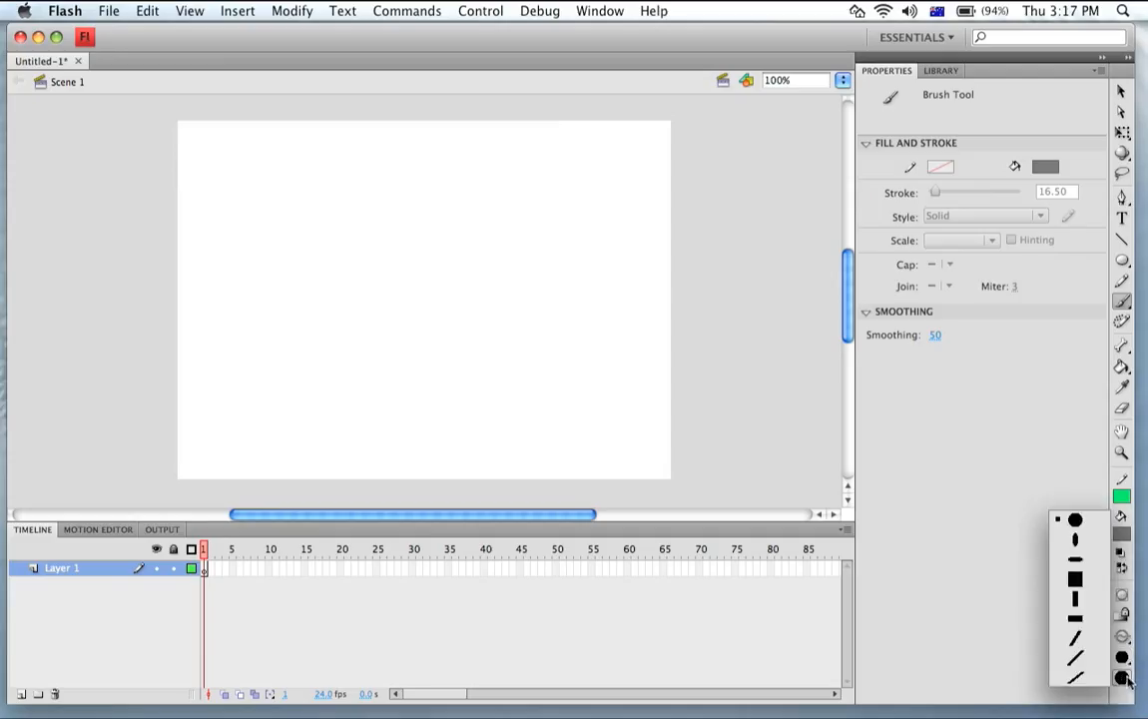
pyautogui.click(1086, 640)
# Paint three curved grey brush strokes on the stage, one long descending stroke crossed by a long and a short rising one
pyautogui.moveTo(573, 250)
pyautogui.mouseDown()
pyautogui.moveTo(463, 245)
pyautogui.moveTo(316, 405)
pyautogui.mouseUp()
pyautogui.moveTo(284, 290)
pyautogui.mouseDown()
pyautogui.moveTo(331, 305)
pyautogui.moveTo(549, 357)
pyautogui.mouseUp()
pyautogui.moveTo(509, 280)
pyautogui.mouseDown()
pyautogui.moveTo(462, 369)
pyautogui.moveTo(464, 405)
pyautogui.mouseUp()
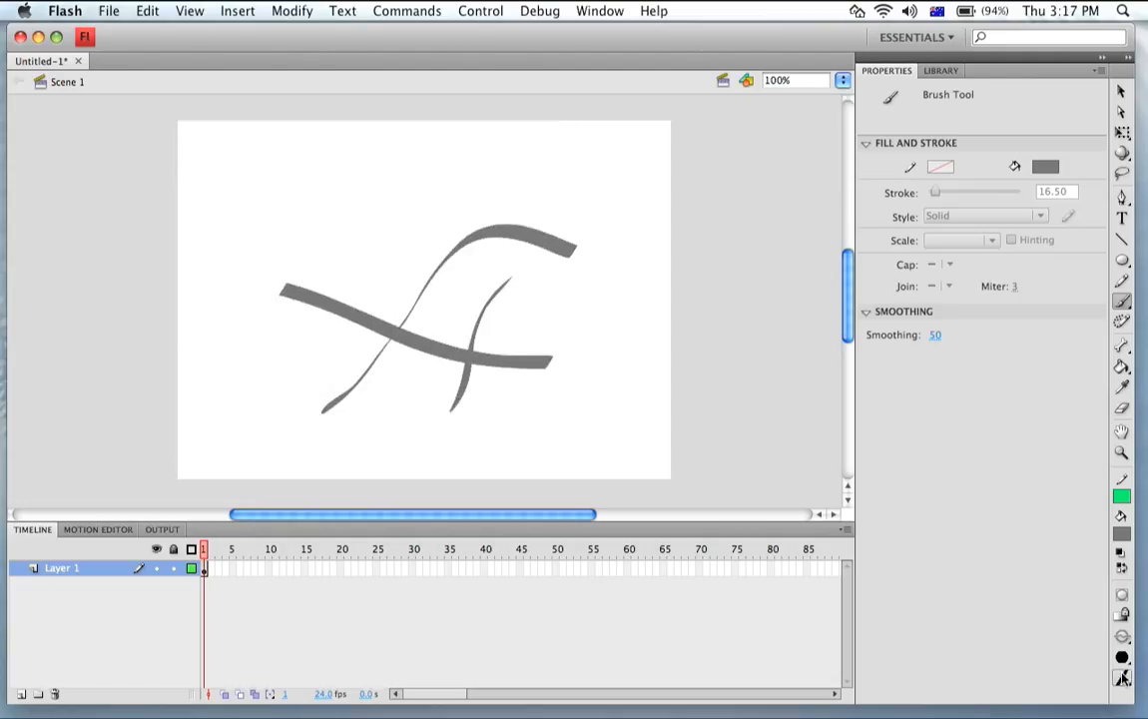